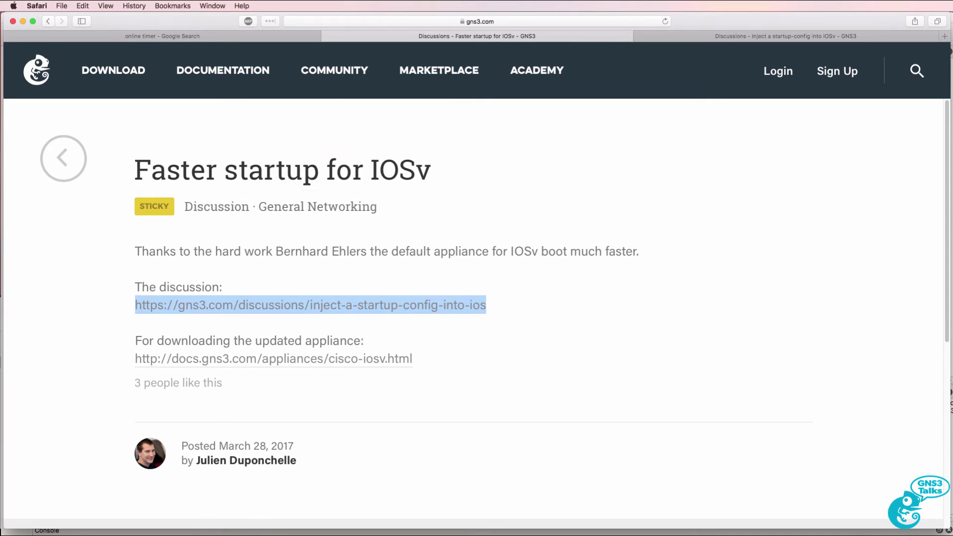
# - Highlight the post's phrase about IOSv booting faster, then the contributor's name
pyautogui.click(507, 327)
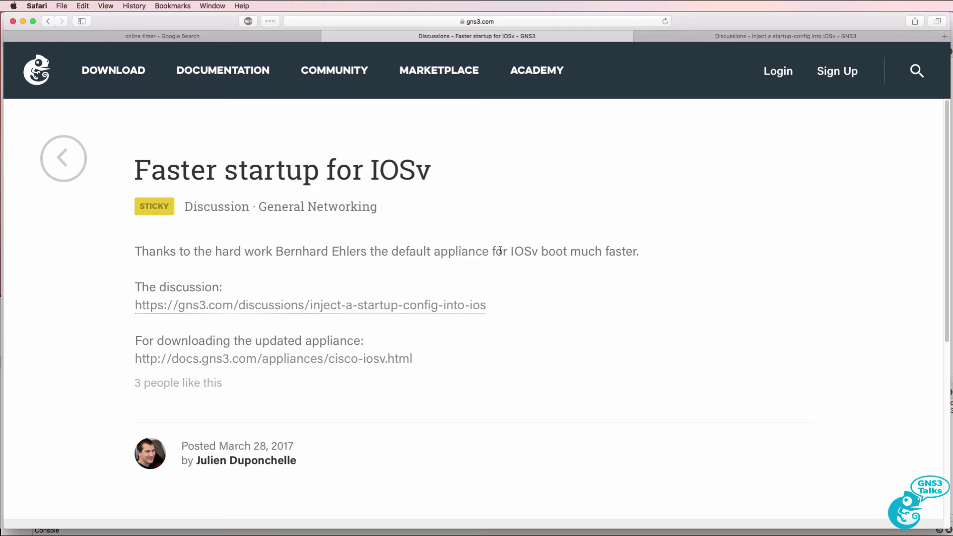
pyautogui.moveTo(502, 251); pyautogui.dragTo(637, 252)
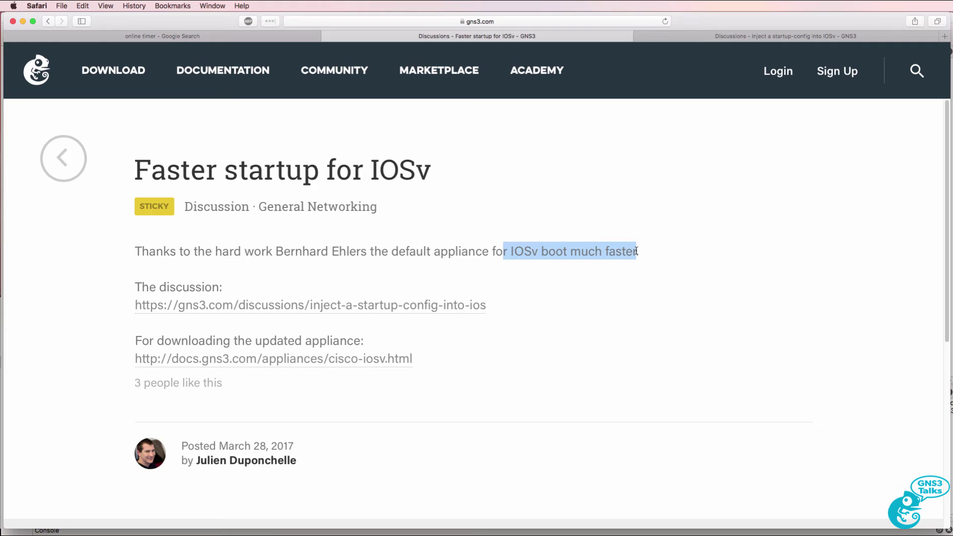
pyautogui.click(639, 285)
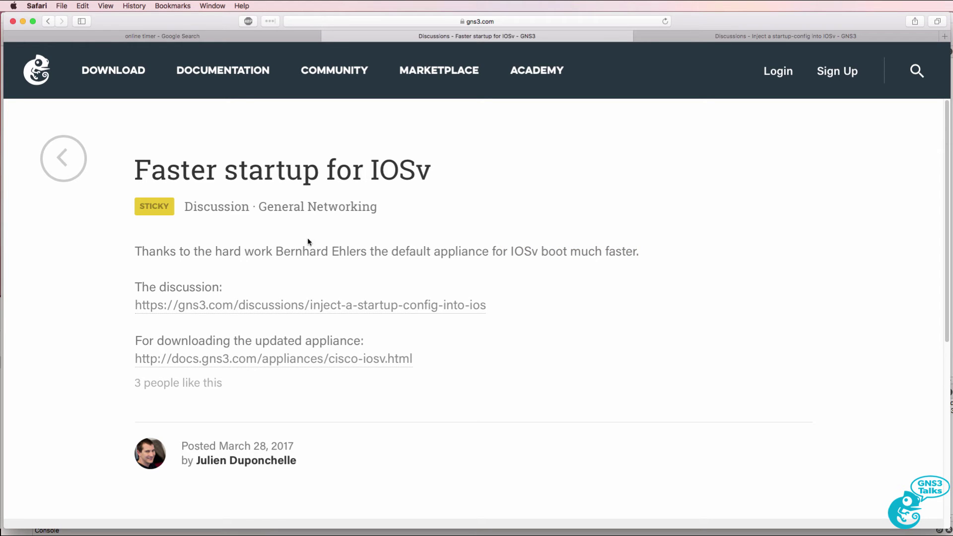
pyautogui.moveTo(273, 251); pyautogui.dragTo(368, 252)
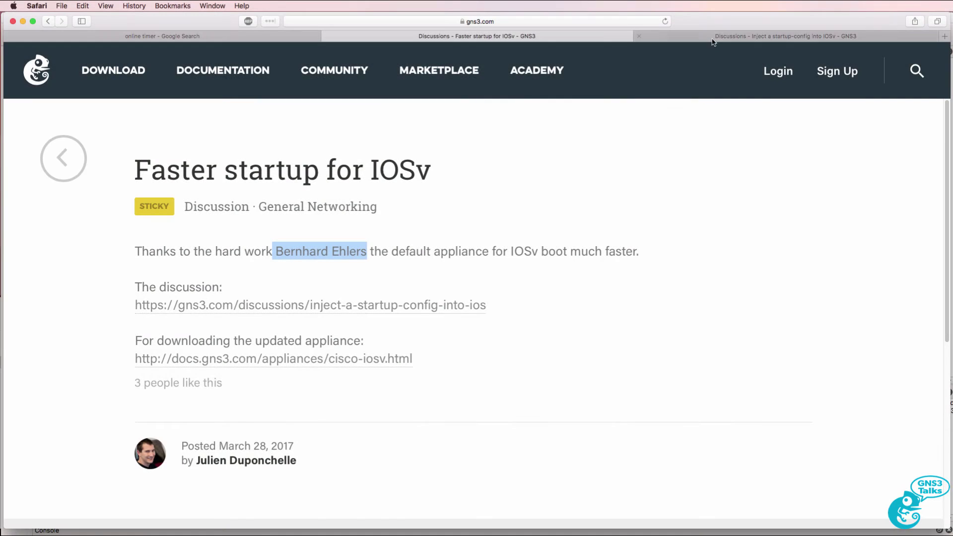
# - Switch to the Inject a startup-config into IOSv discussion and read down through it
pyautogui.click(713, 39)
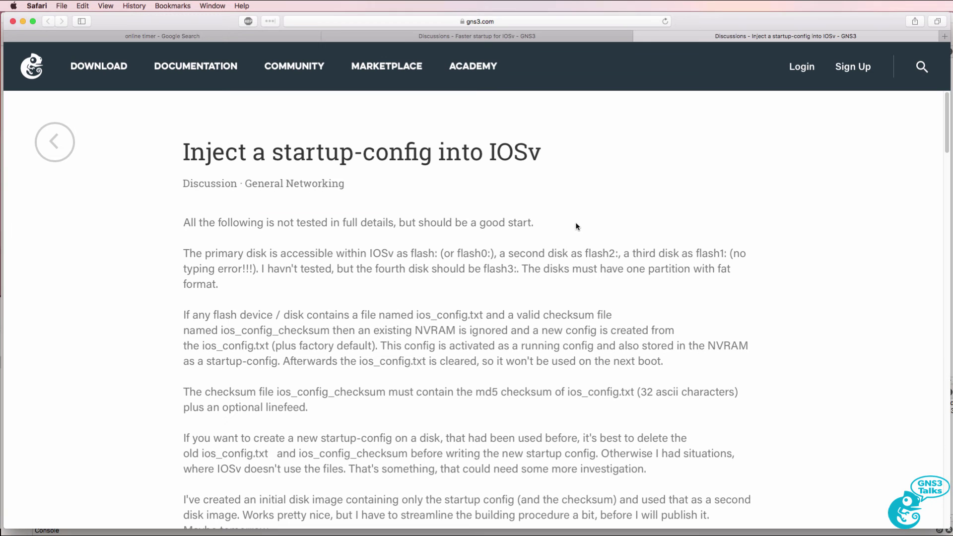
pyautogui.scroll(-1, 572, 260)
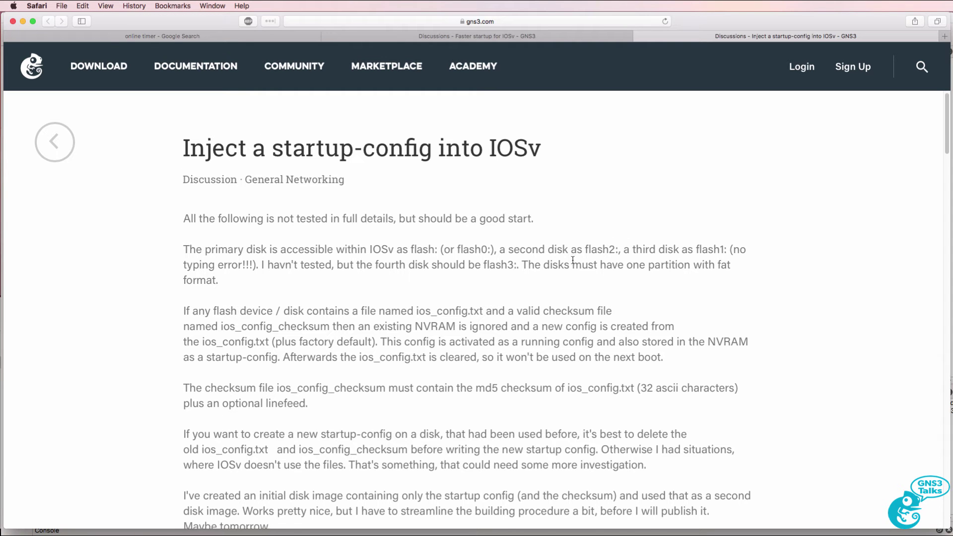
pyautogui.scroll(-1, 573, 260)
pyautogui.scroll(-15, 573, 260)
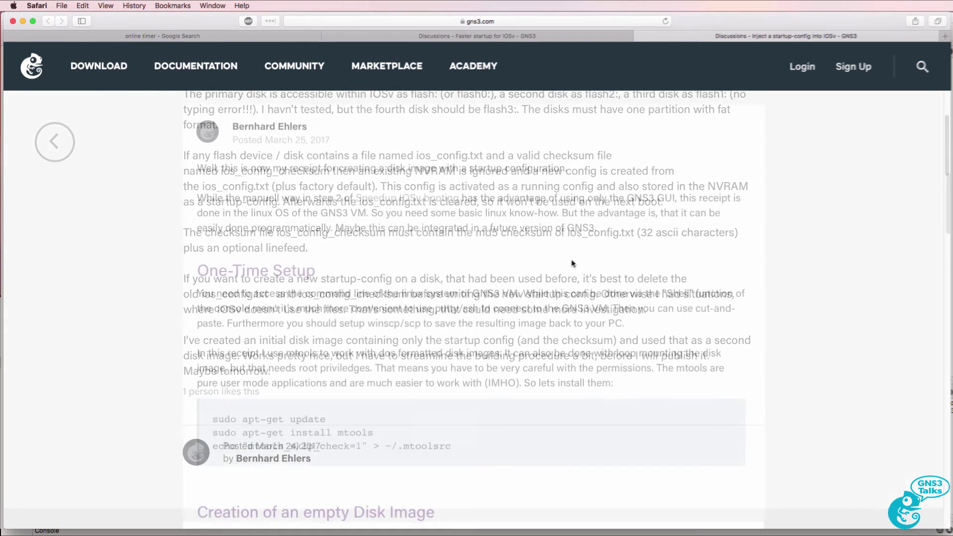
pyautogui.scroll(-3, 570, 259)
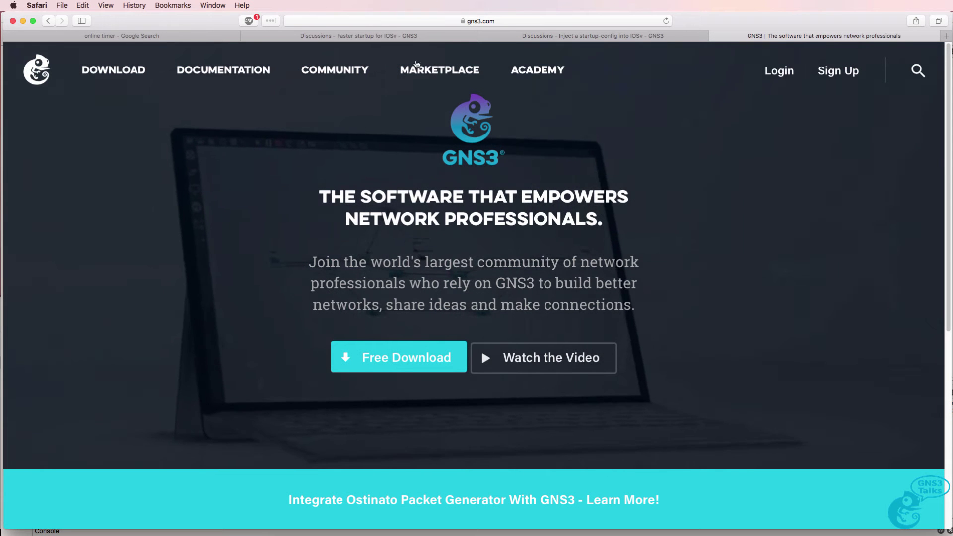
# - Search Marketplace appliances for 'ios' and download the Cisco IOSv template, cisco-iosv.gns3a
pyautogui.click(429, 71)
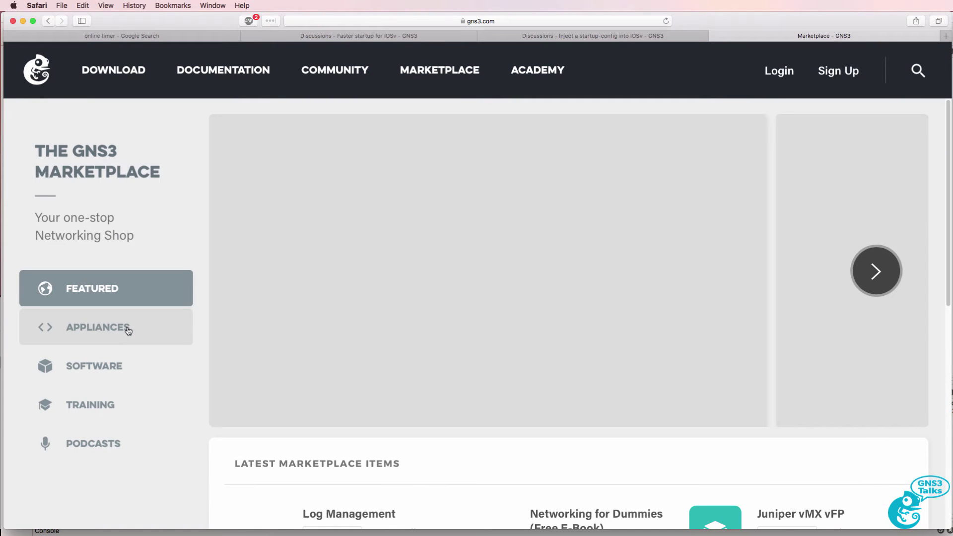
pyautogui.click(129, 331)
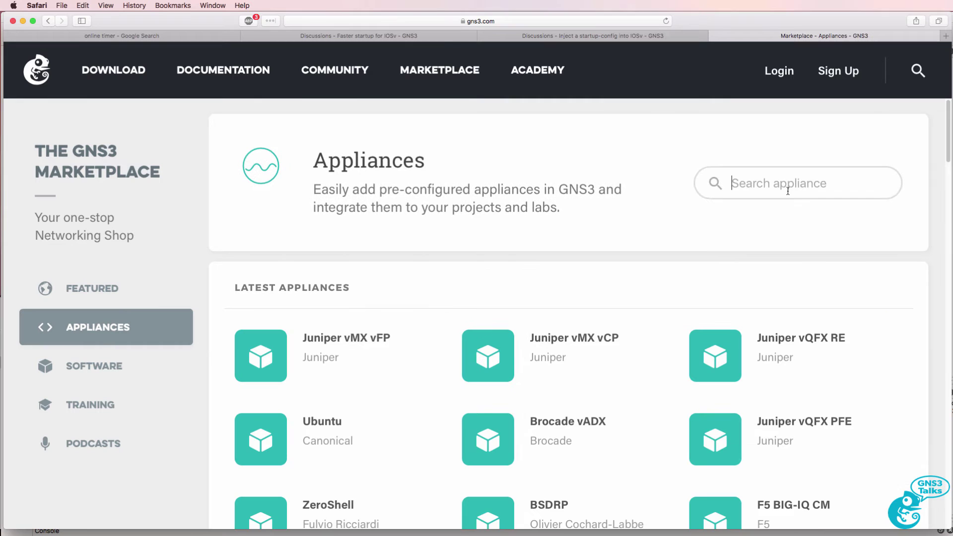
pyautogui.write('ios')
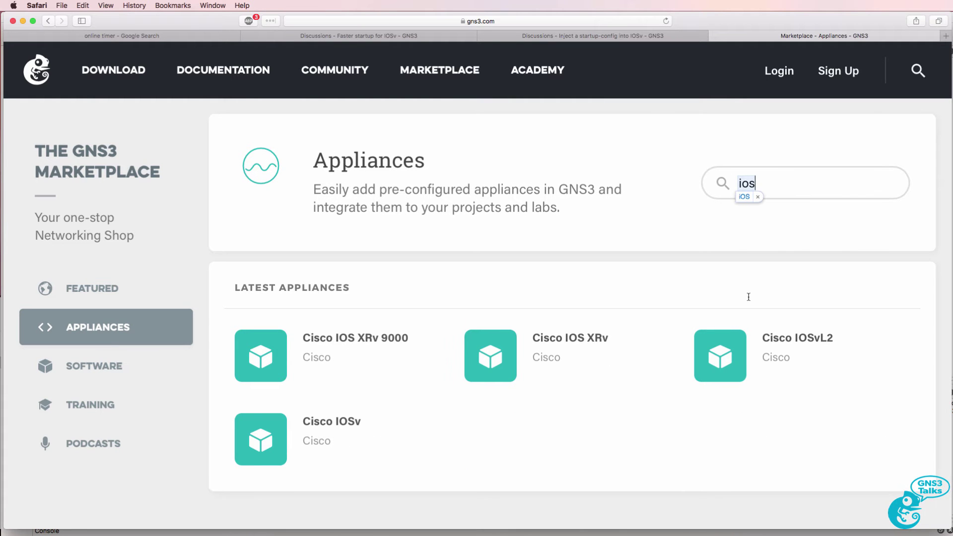
pyautogui.click(273, 429)
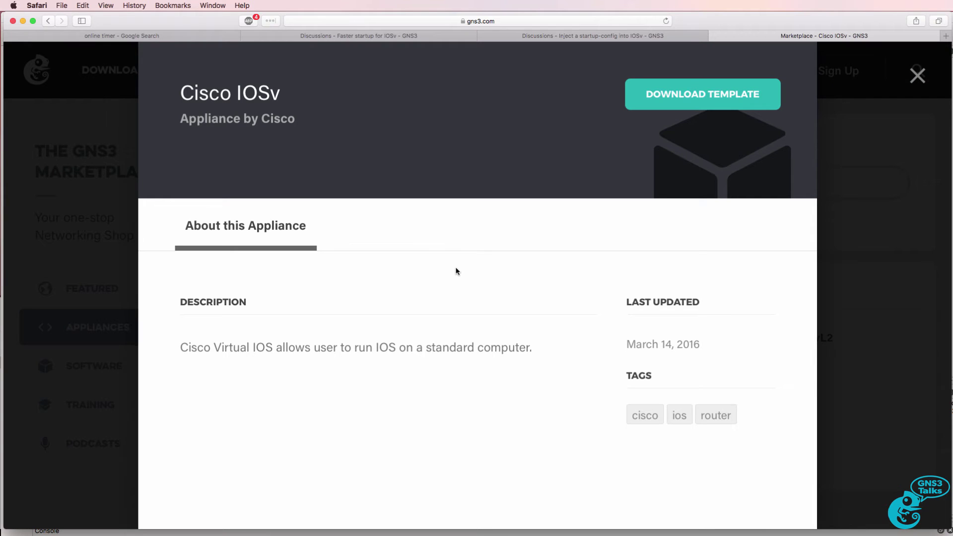
pyautogui.click(671, 93)
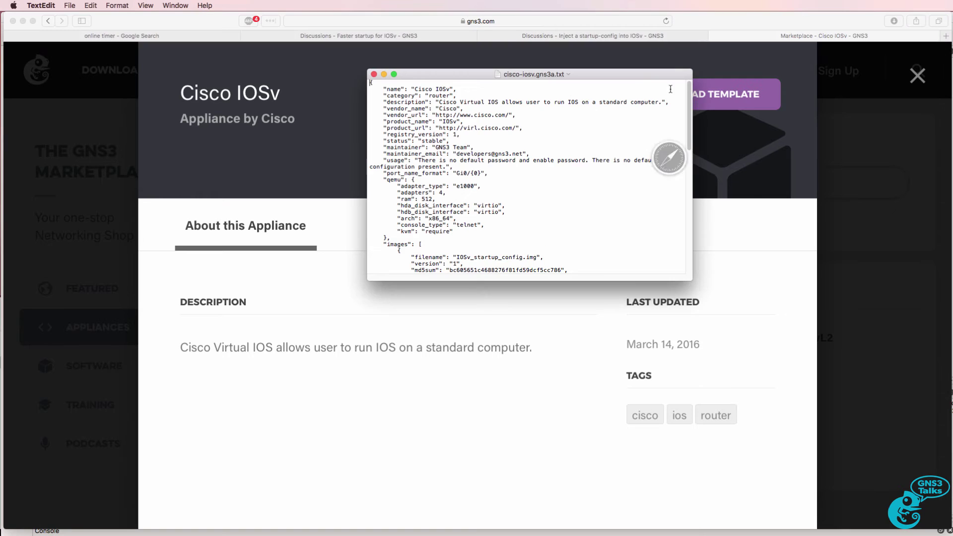
pyautogui.click(373, 74)
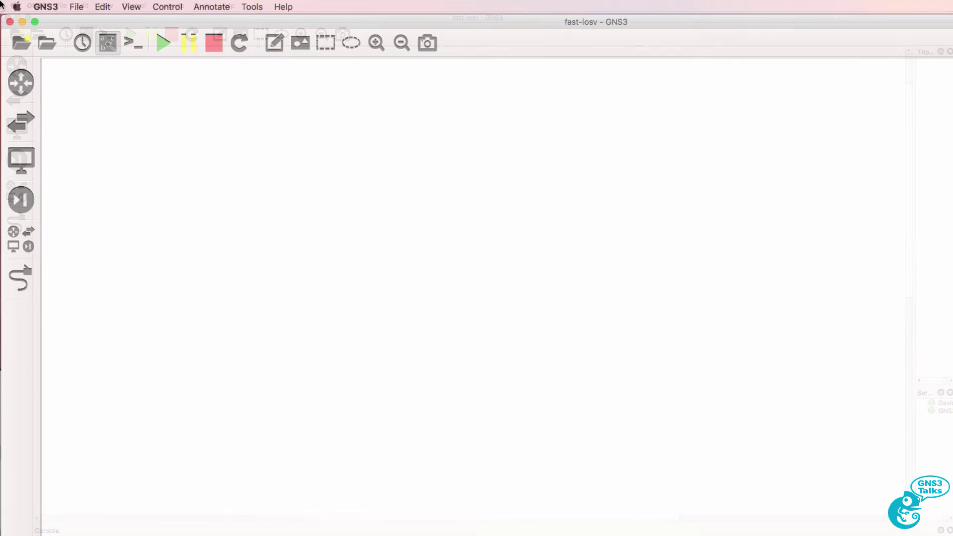
# - Check the installed GNS3 version in About GNS3
pyautogui.click(77, 7)
pyautogui.moveTo(58, 8)
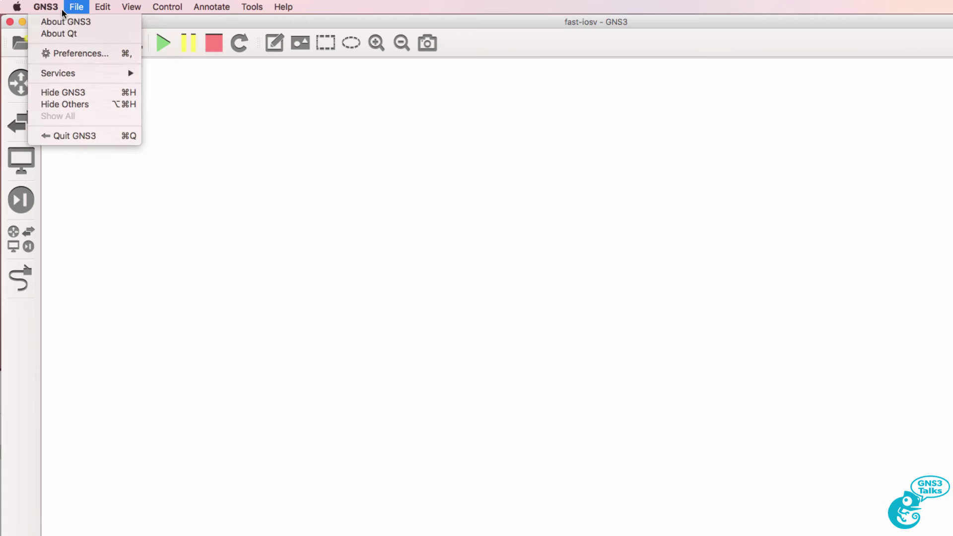
pyautogui.click(59, 22)
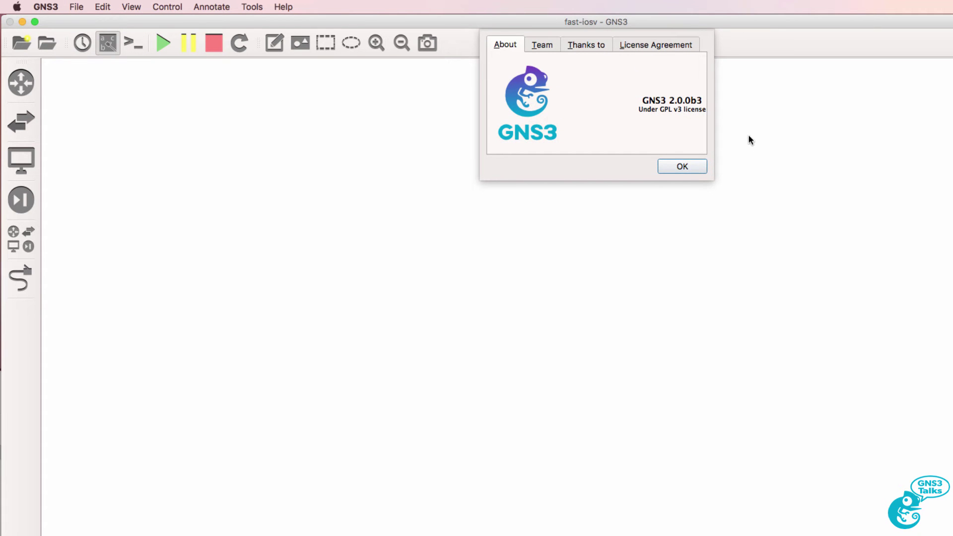
pyautogui.click(681, 167)
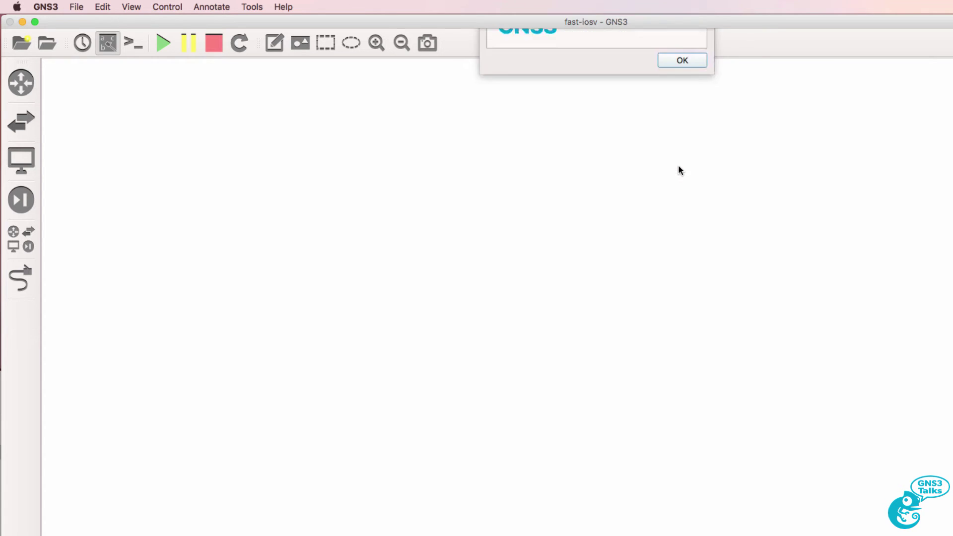
# - Import the cisco-iosv-fast.gns3a appliance file from Downloads
pyautogui.click(72, 6)
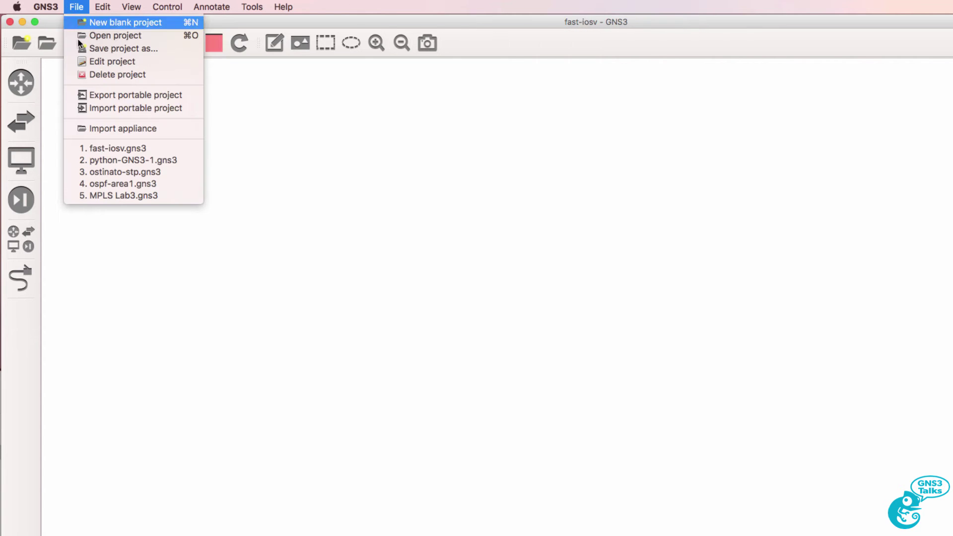
pyautogui.click(112, 128)
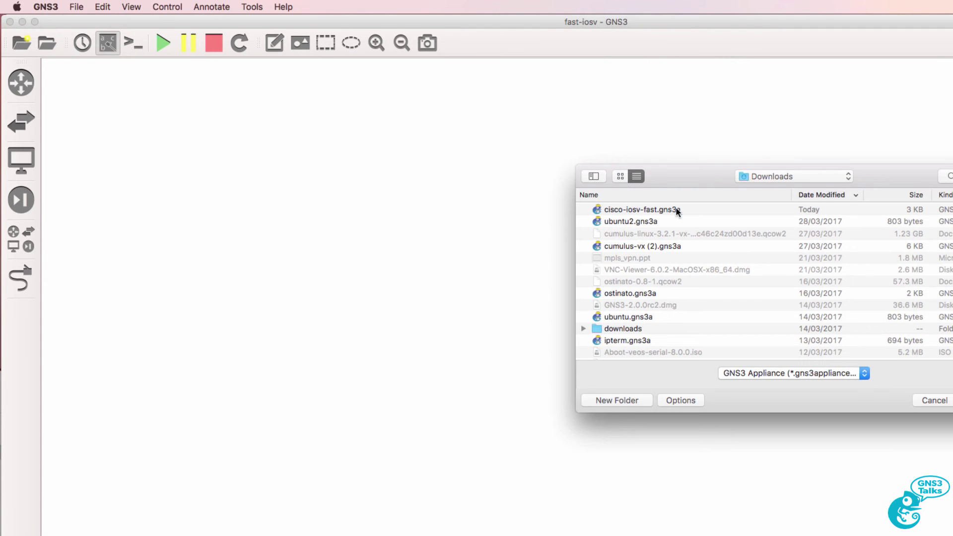
pyautogui.click(674, 210)
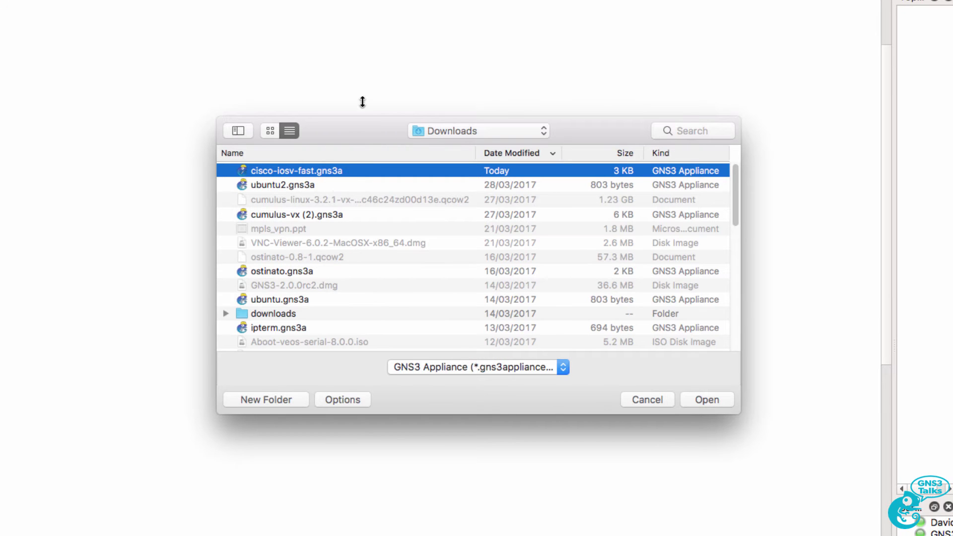
pyautogui.click(695, 403)
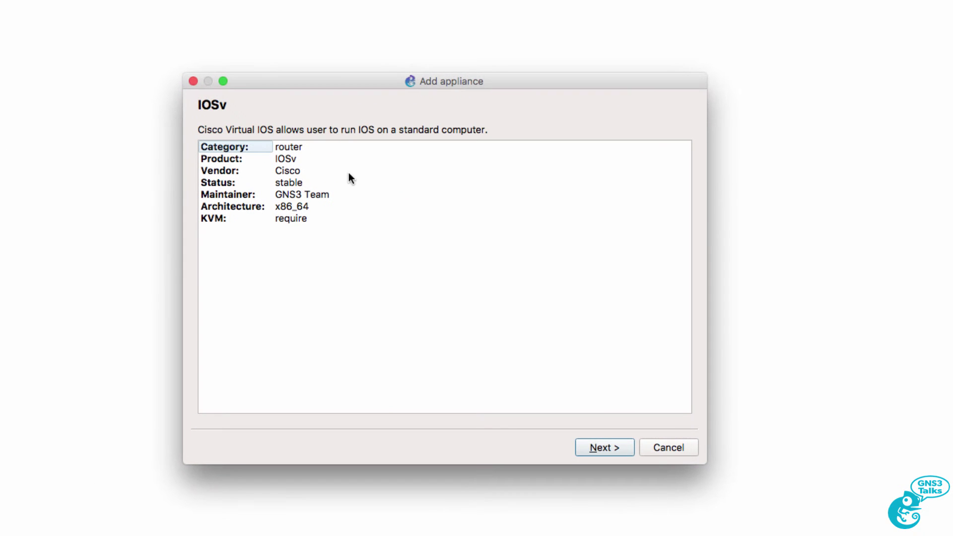
# - Review the IOSv Product, Maintainer and KVM details, keep the GNS3 VM server, reach Required files
pyautogui.click(238, 160)
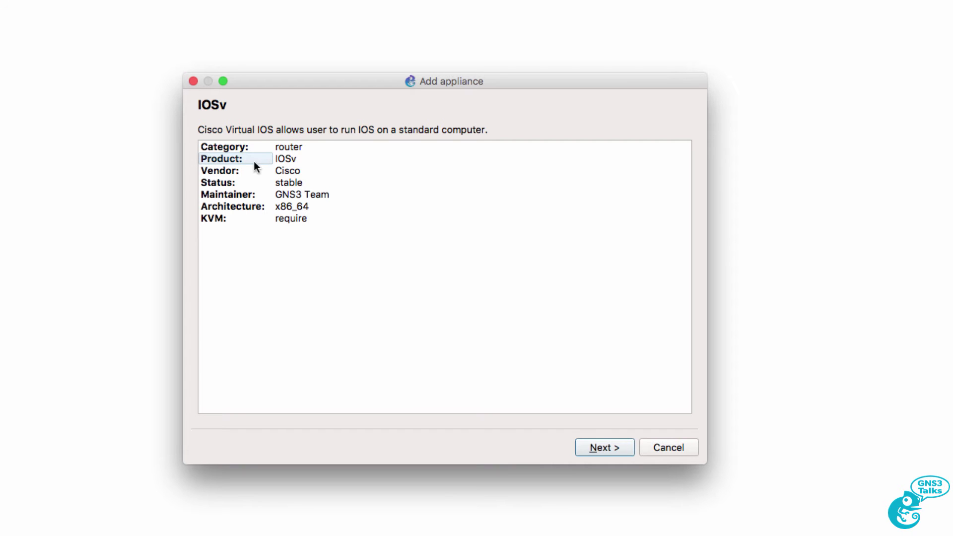
pyautogui.click(246, 194)
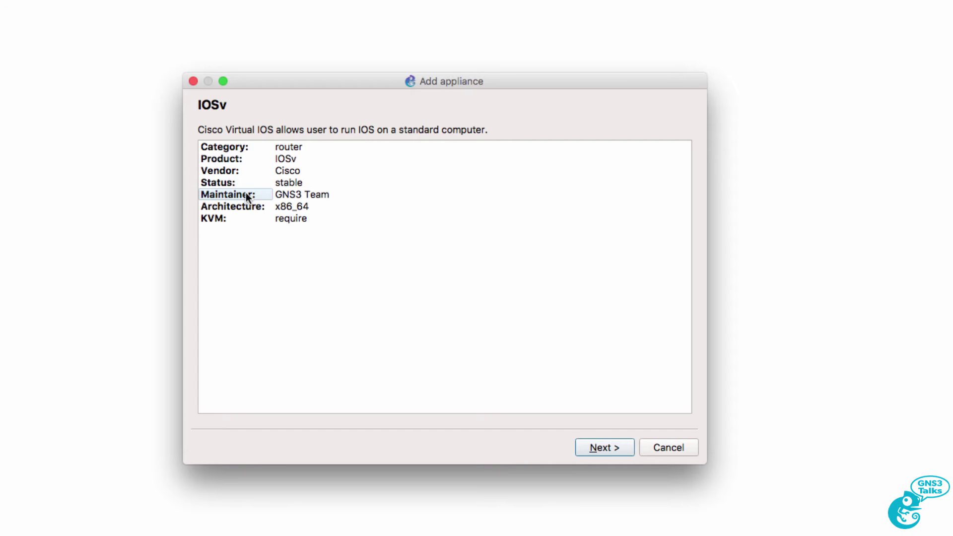
pyautogui.click(246, 218)
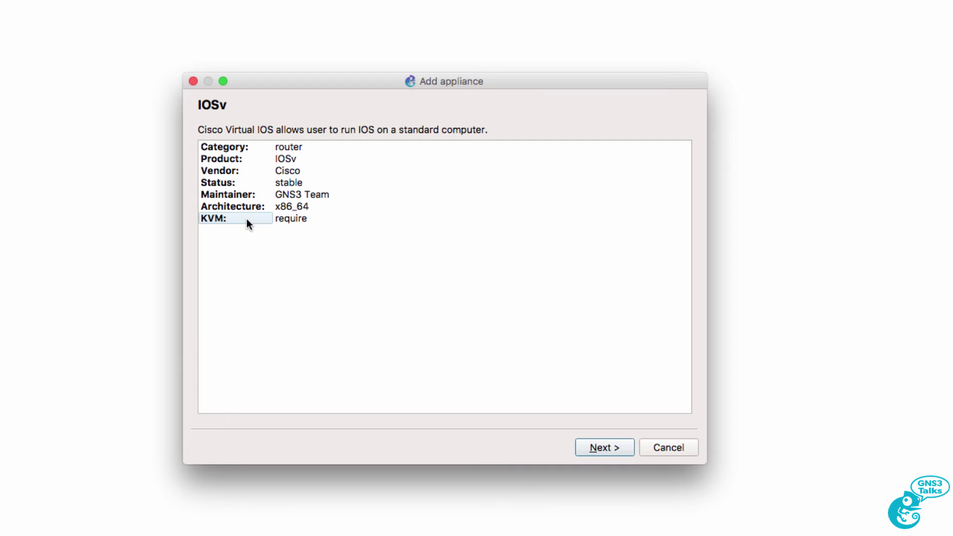
pyautogui.click(600, 446)
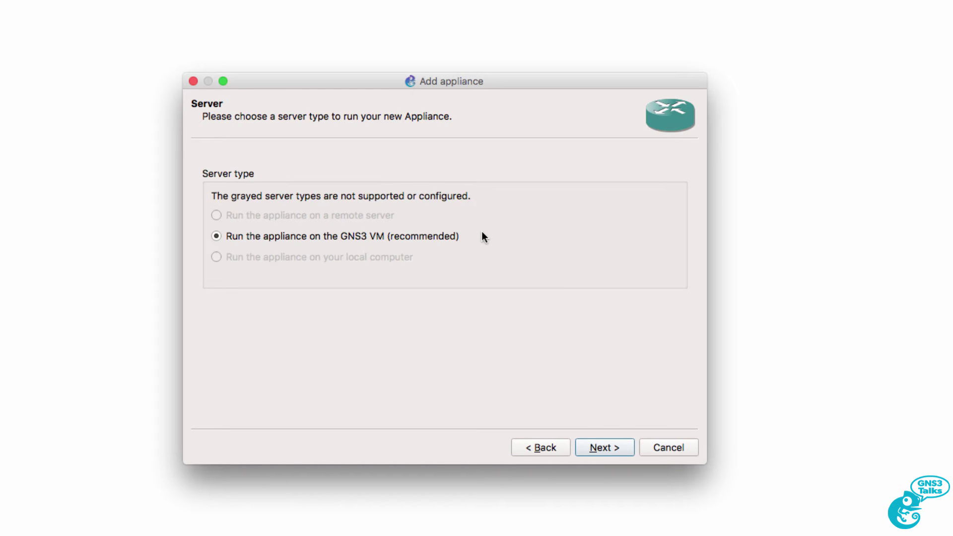
pyautogui.click(600, 447)
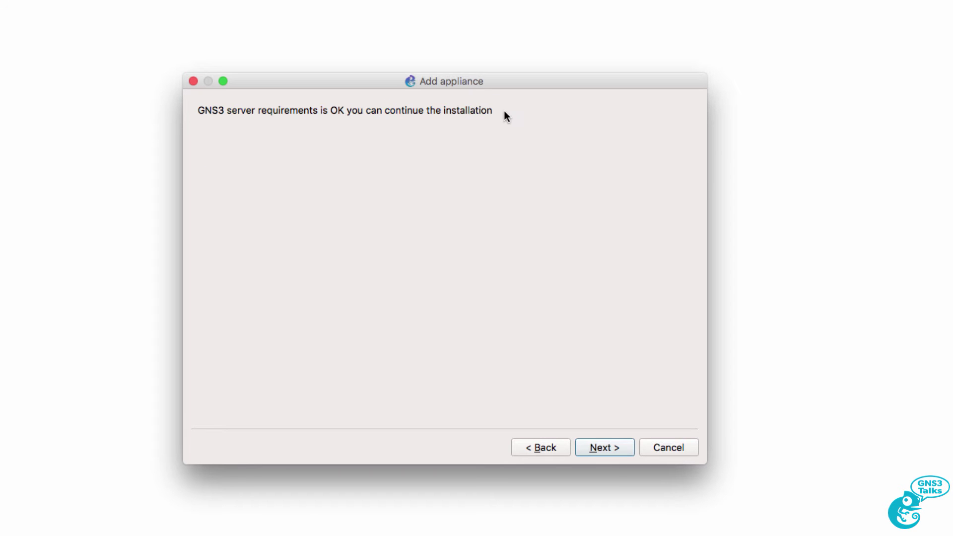
pyautogui.click(600, 448)
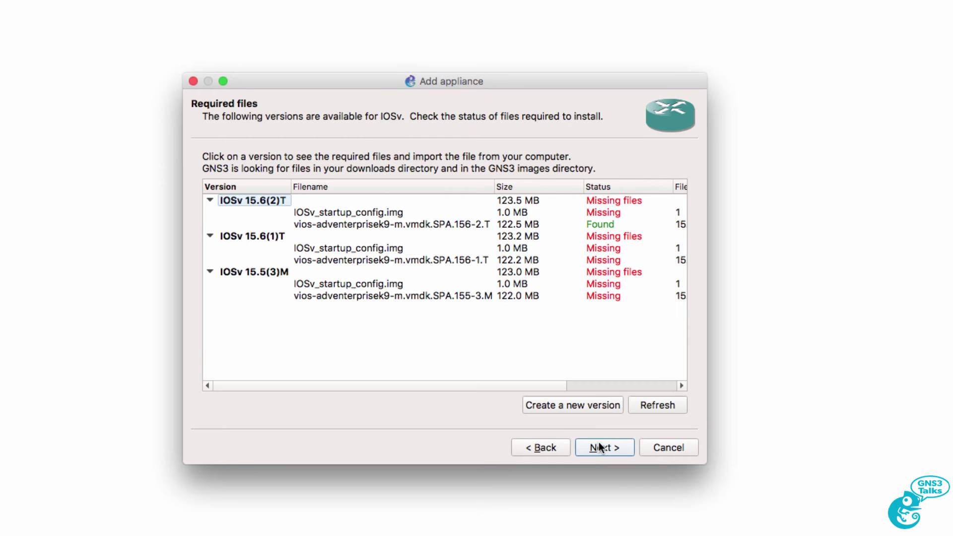
# - Widen the Filename column; compare the found vios image with missing IOSv_startup_config.img
pyautogui.click(468, 225)
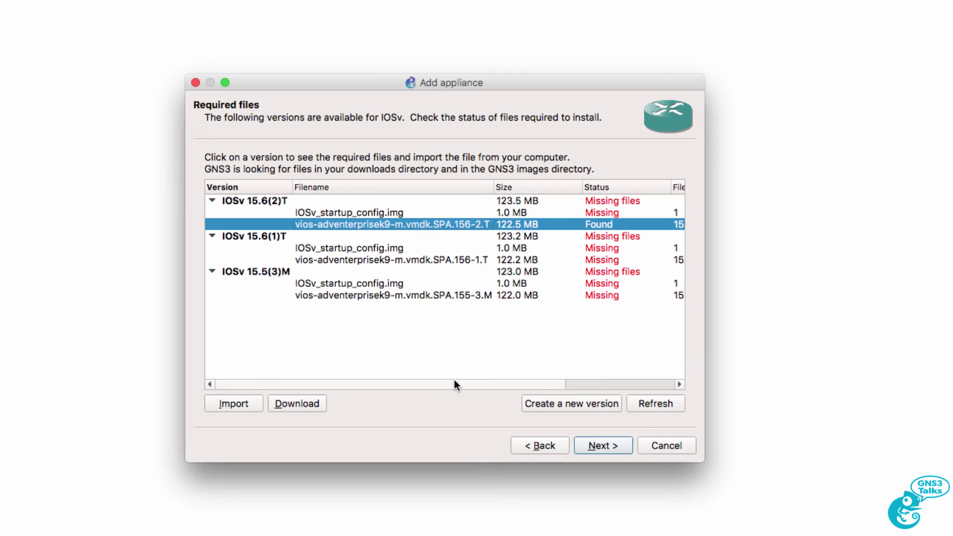
pyautogui.moveTo(494, 187); pyautogui.dragTo(532, 187)
pyautogui.click(353, 214)
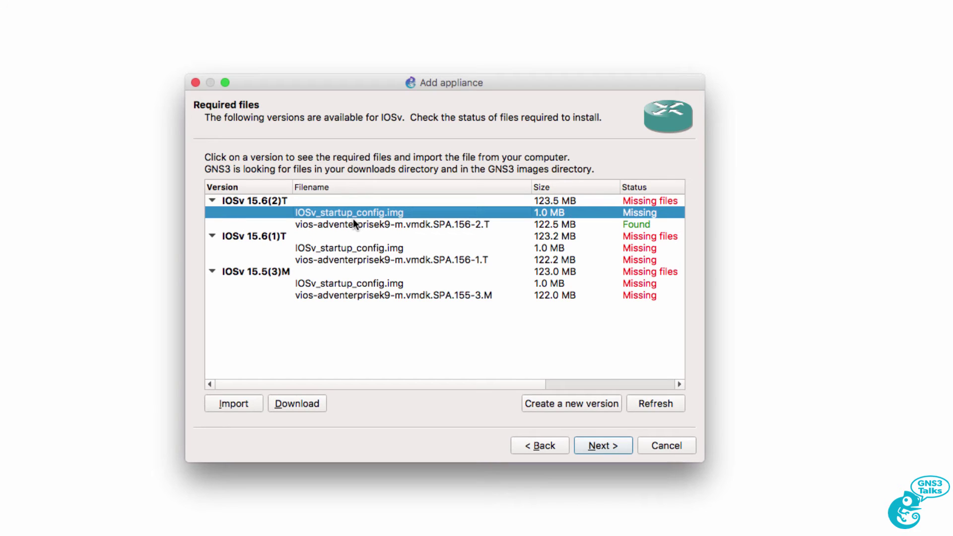
pyautogui.click(393, 226)
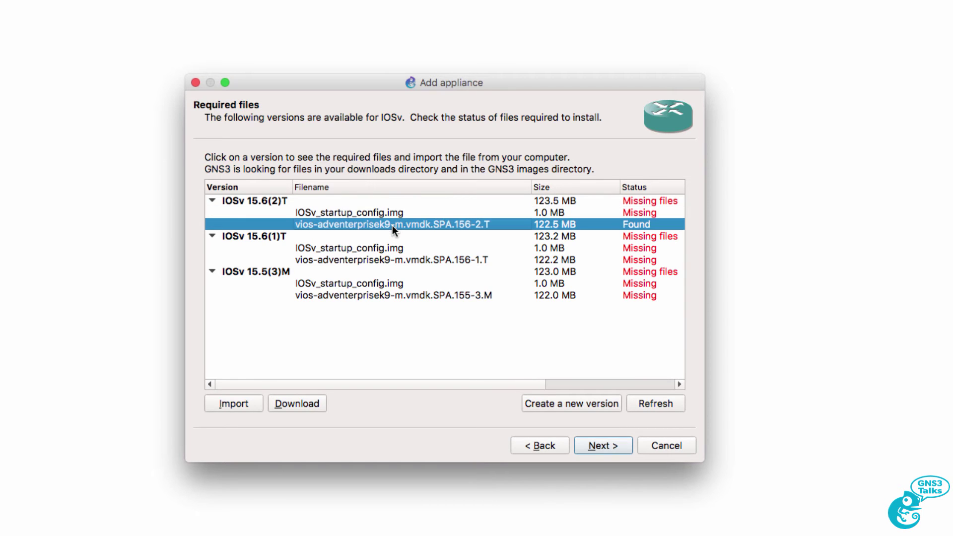
pyautogui.click(368, 209)
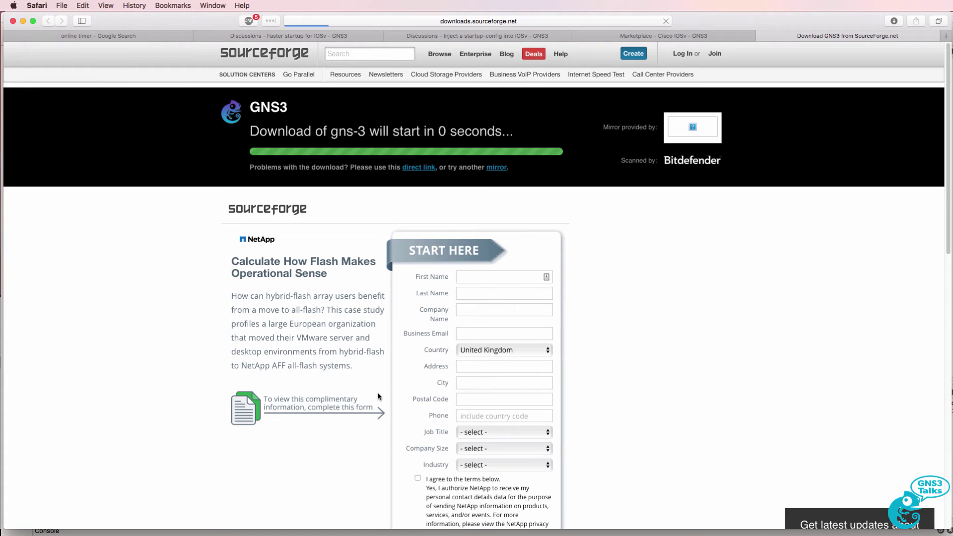
# - Refresh the file list, verify both IOSv 15.6(2)T files are found, and confirm installing that version
pyautogui.click(23, 21)
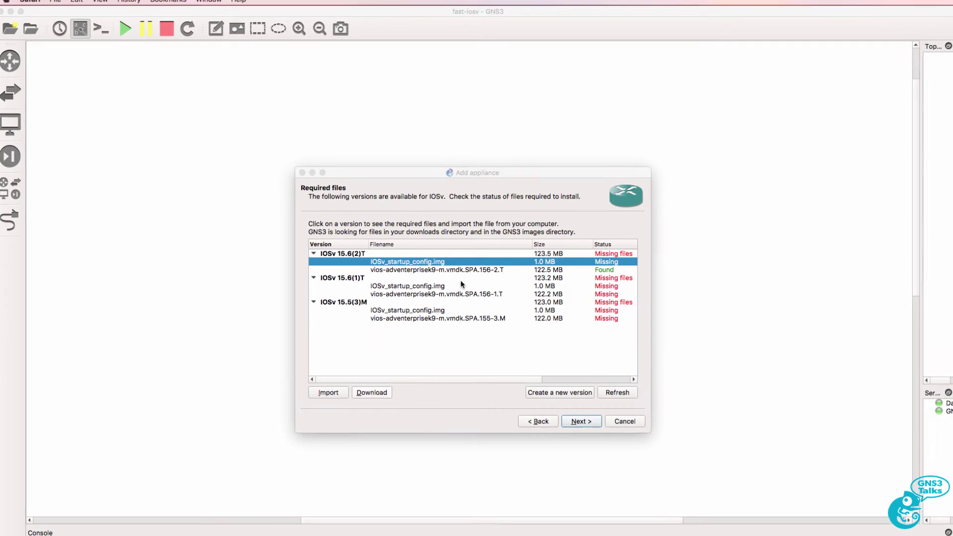
pyautogui.click(681, 392)
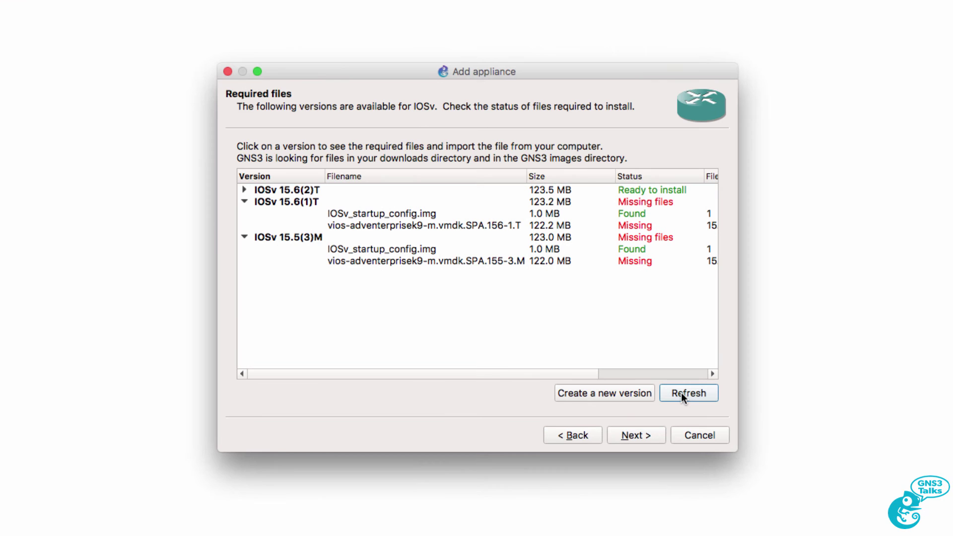
pyautogui.click(243, 189)
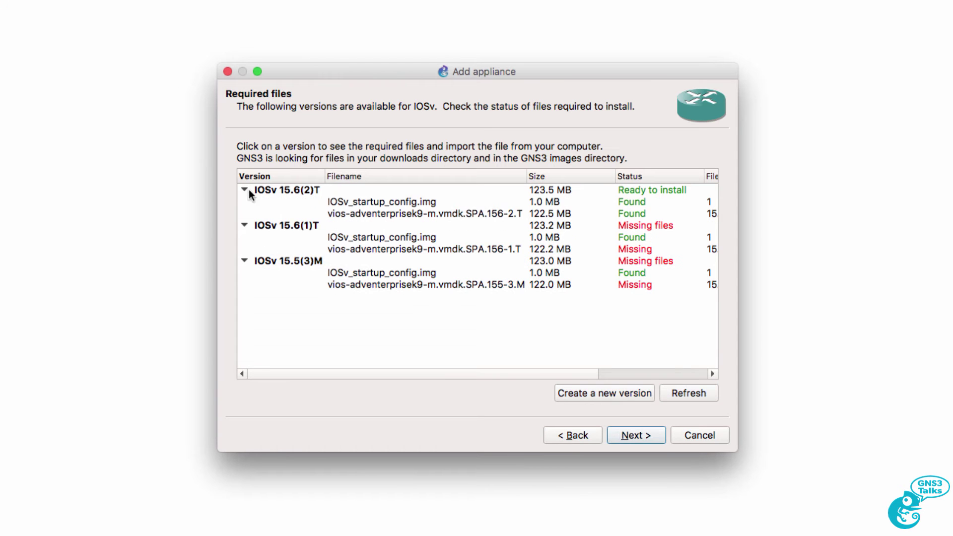
pyautogui.click(344, 195)
pyautogui.click(345, 202)
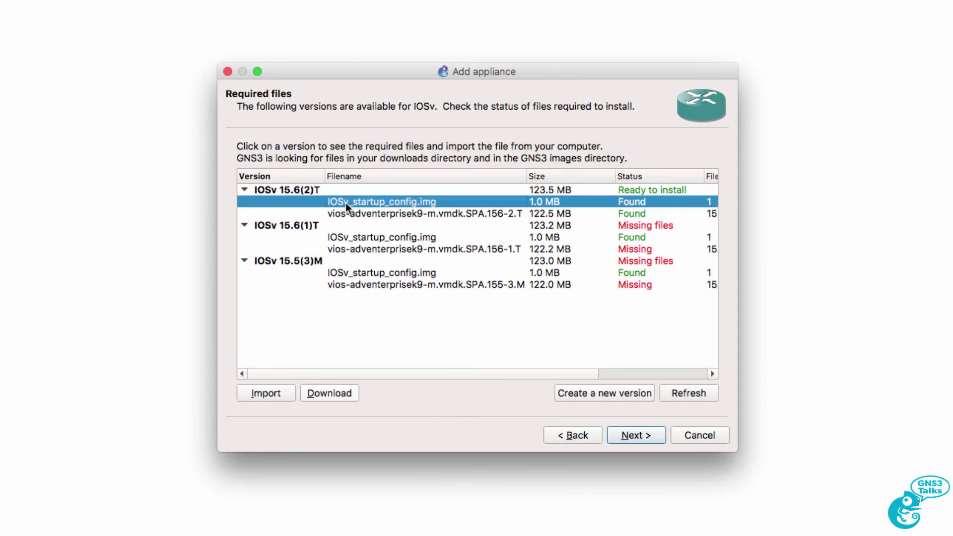
pyautogui.click(352, 215)
pyautogui.click(343, 191)
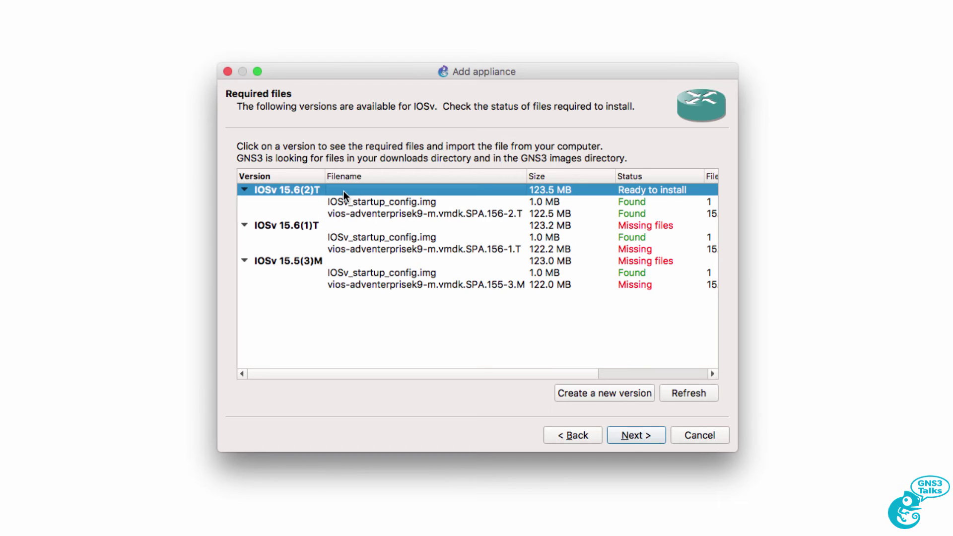
pyautogui.click(629, 436)
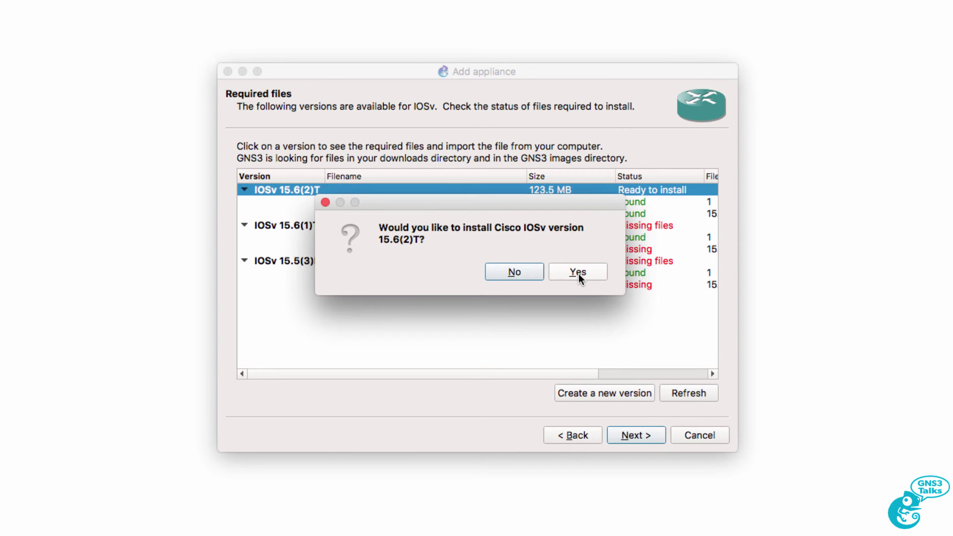
pyautogui.click(579, 273)
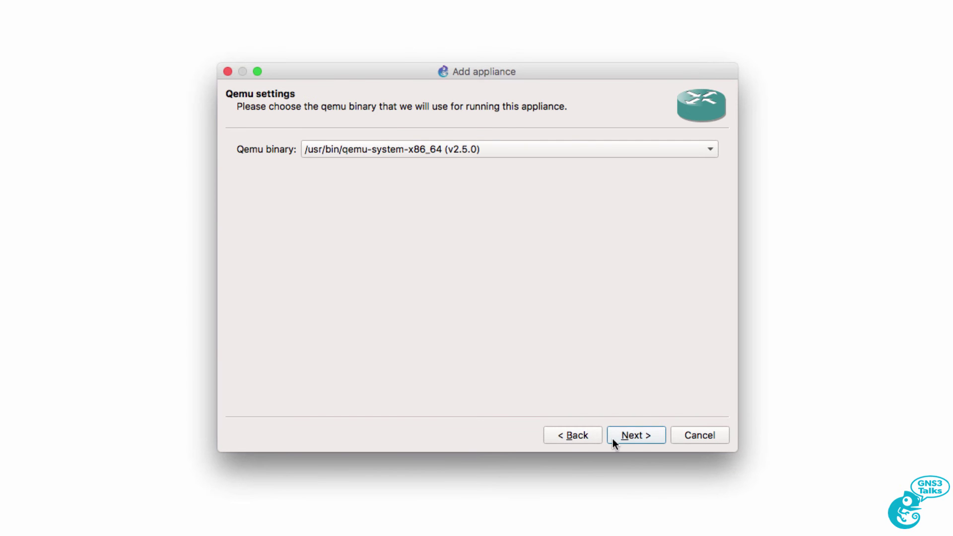
# - Accept the default Qemu binary and the summary settings with telnet console type
pyautogui.click(639, 439)
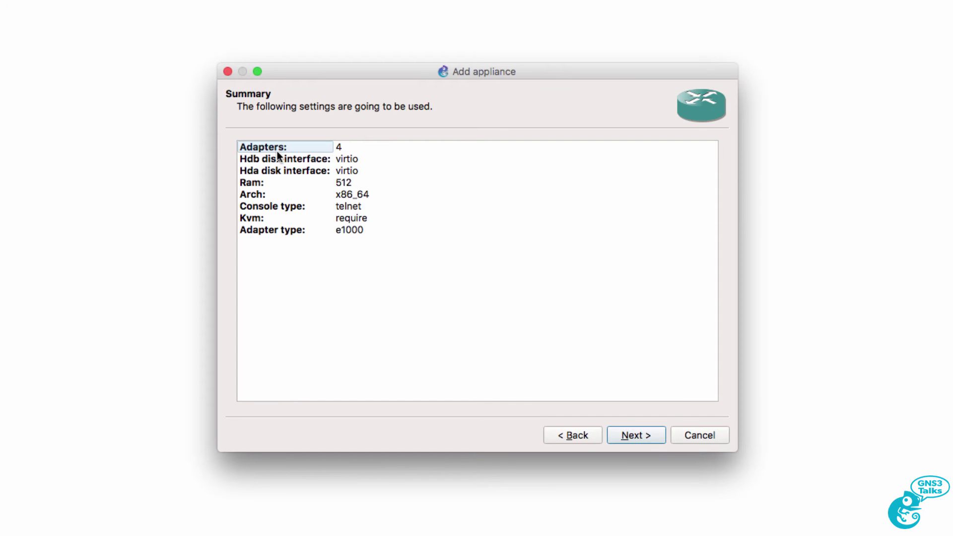
pyautogui.click(295, 208)
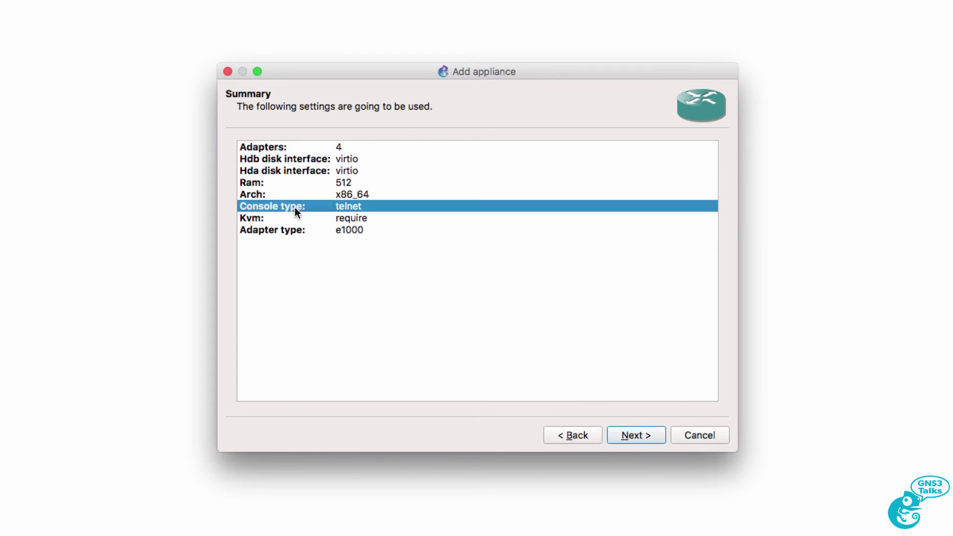
pyautogui.click(650, 439)
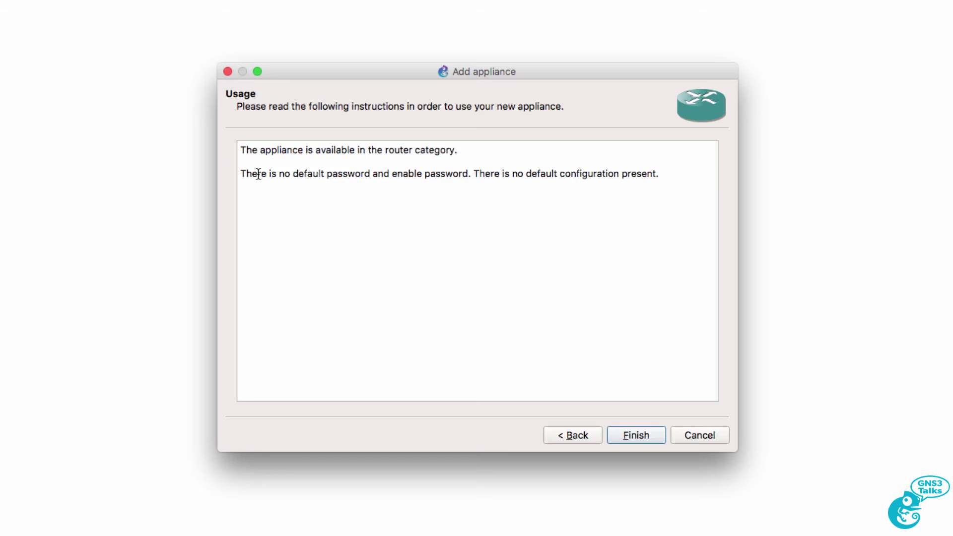
# - Highlight the Usage notes about default passwords and having no default configuration
pyautogui.moveTo(257, 174); pyautogui.dragTo(666, 177)
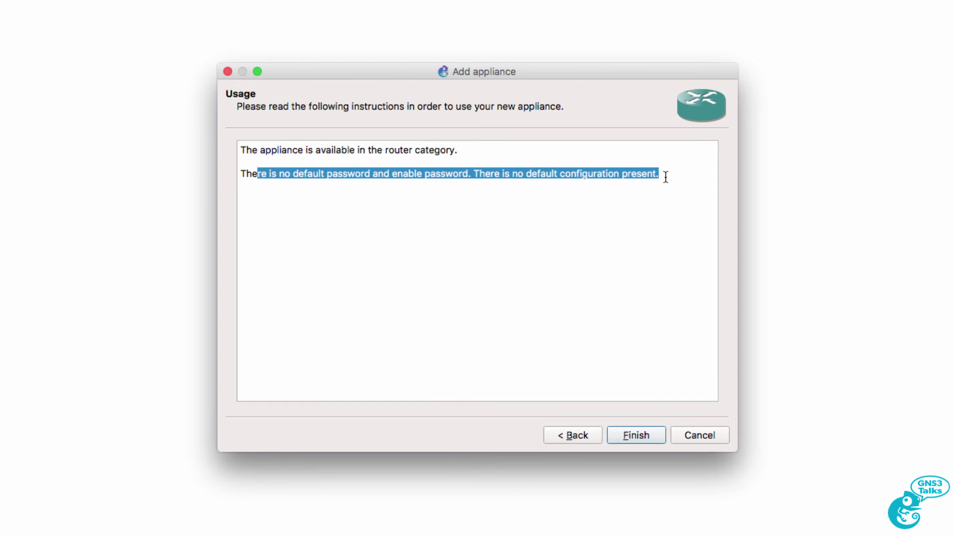
pyautogui.click(540, 187)
pyautogui.moveTo(478, 173); pyautogui.dragTo(723, 171)
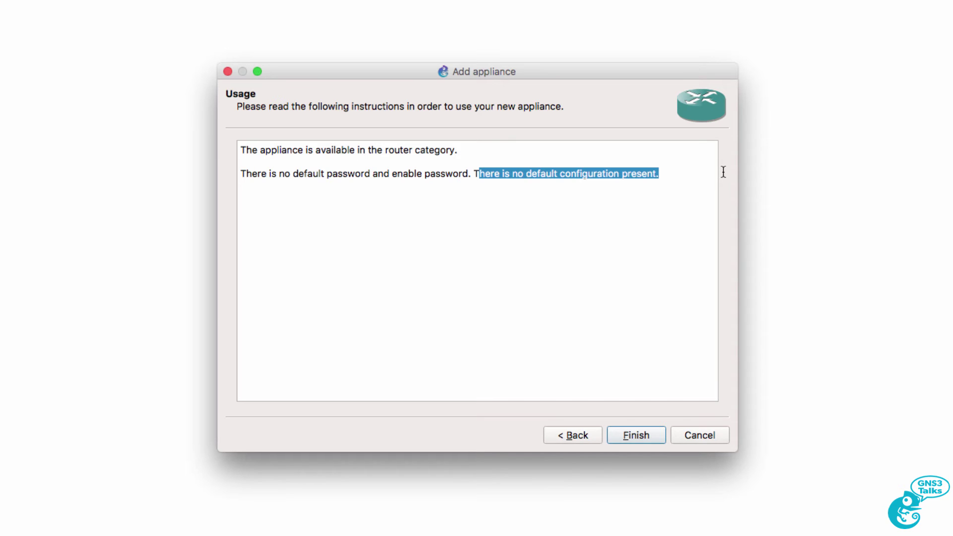
# - Finish the wizard, renaming the appliance to 'Cisco IOSv 15.6(2)T-fast' to resolve the name conflict
pyautogui.click(636, 437)
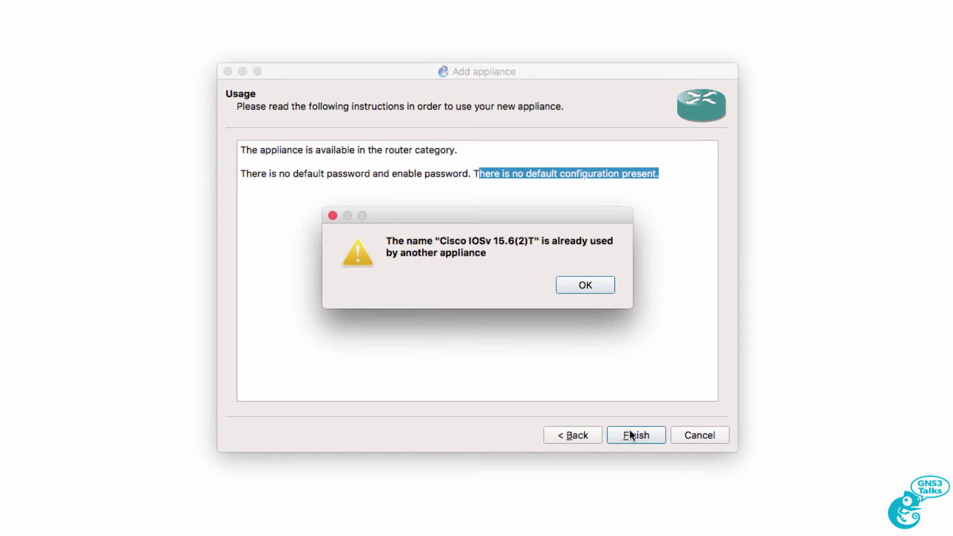
pyautogui.click(599, 285)
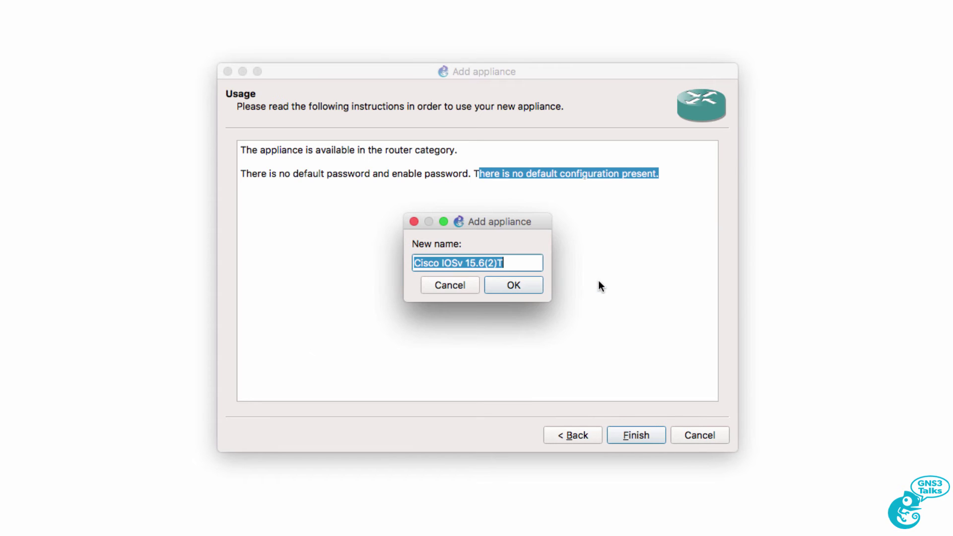
pyautogui.click(514, 260)
pyautogui.write('-fast')
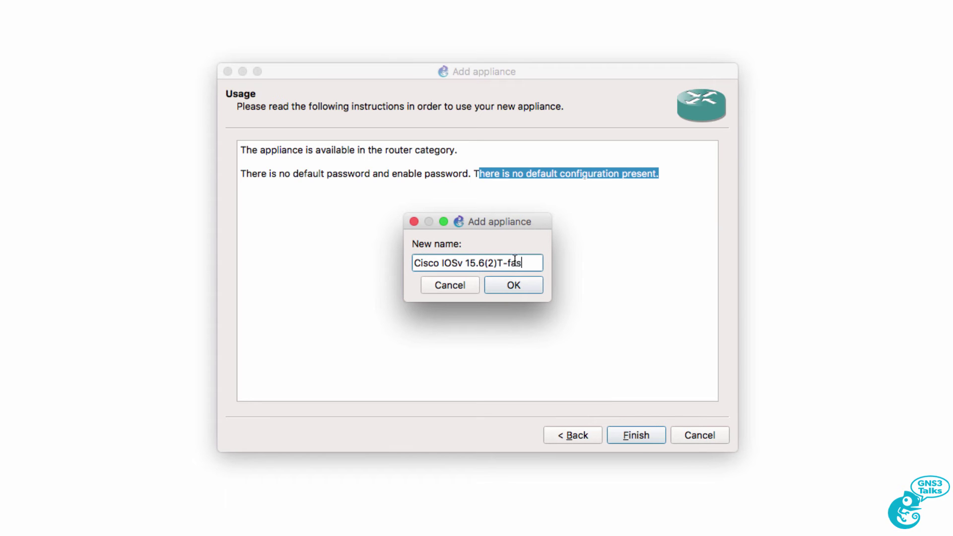
pyautogui.click(505, 285)
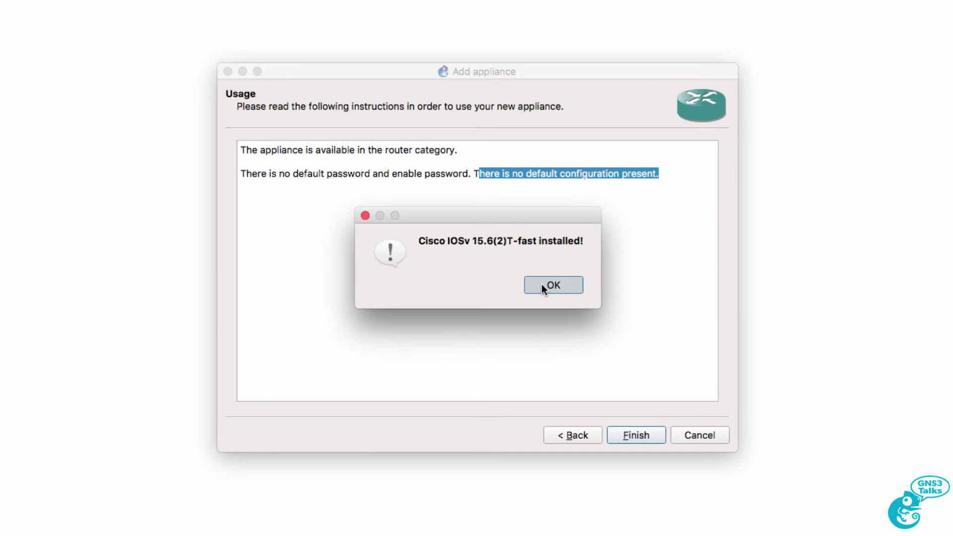
pyautogui.click(543, 285)
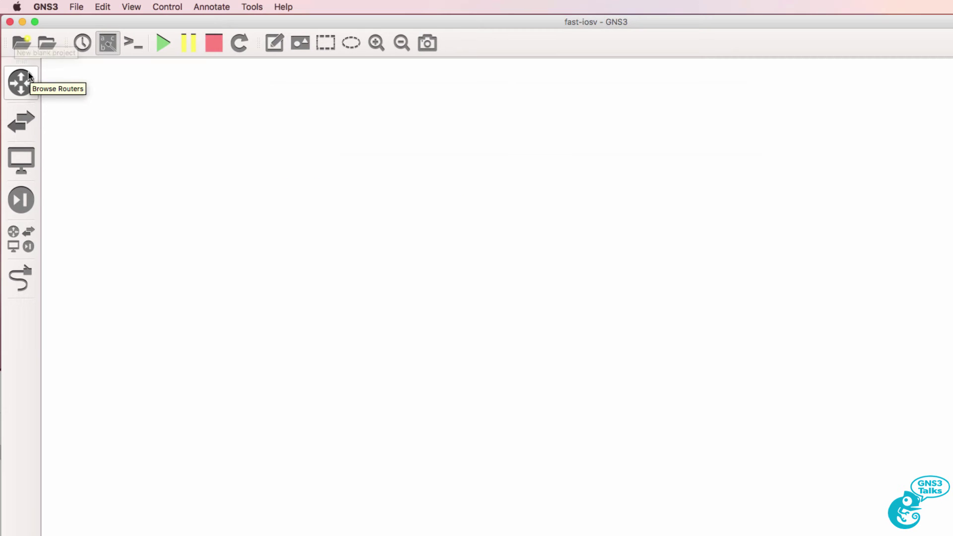
# - Place a Cisco IOSv 15.6(2)T-fast router and an original Cisco IOSv 15.6(2)T router on the canvas
pyautogui.click(21, 81)
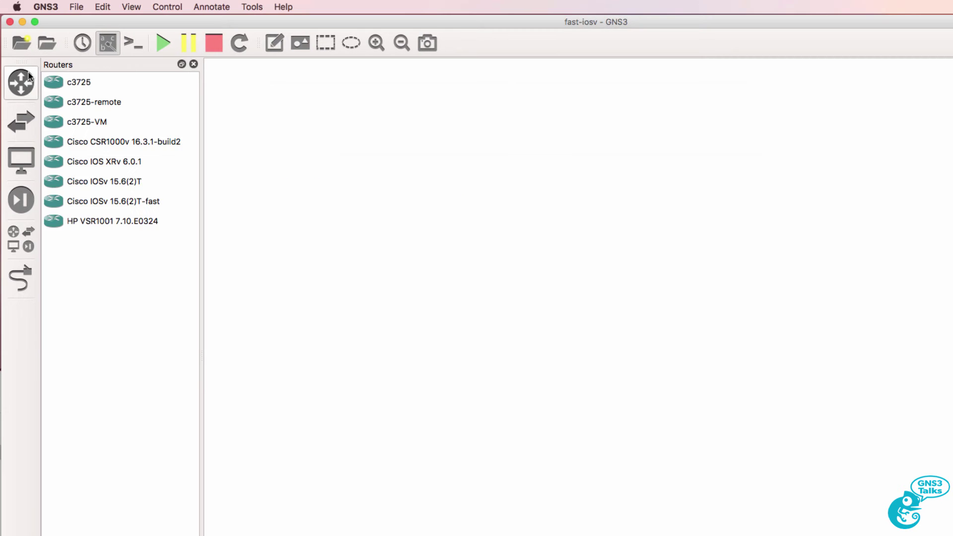
pyautogui.click(136, 202)
pyautogui.moveTo(171, 204); pyautogui.dragTo(734, 189)
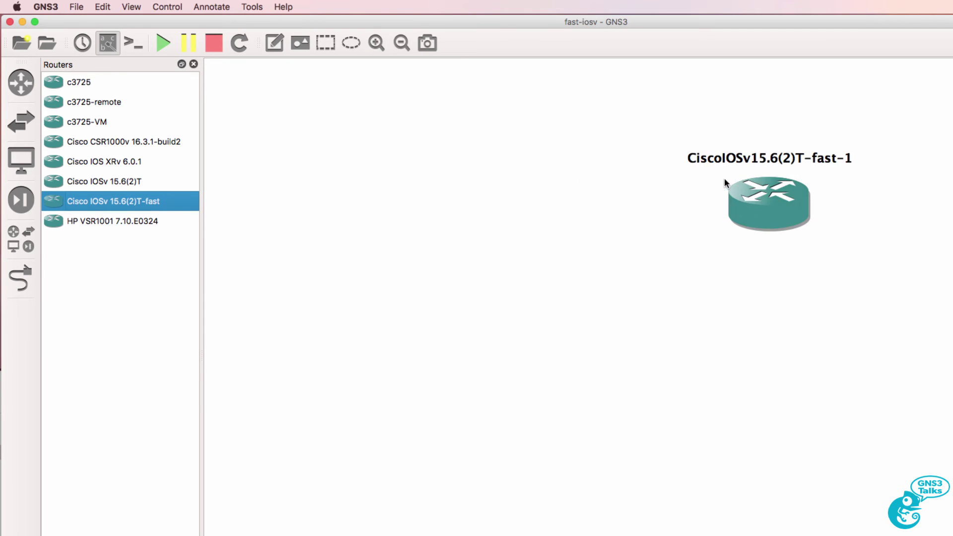
pyautogui.click(94, 181)
pyautogui.moveTo(61, 185); pyautogui.dragTo(417, 214)
pyautogui.moveTo(486, 248); pyautogui.dragTo(464, 227)
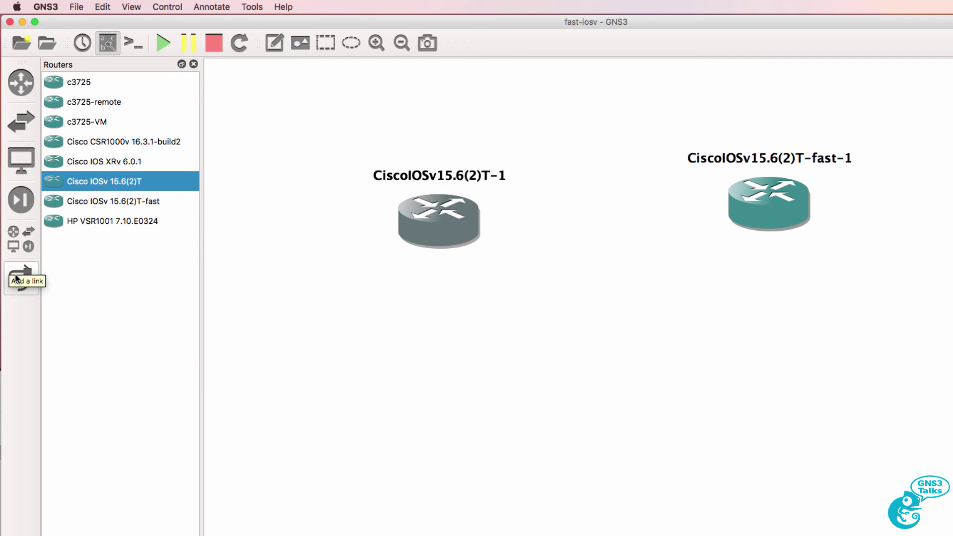
# - Link CiscoIOSv15.6(2)T-1 Gi0/0 to the fast router's Gi0/0
pyautogui.click(16, 278)
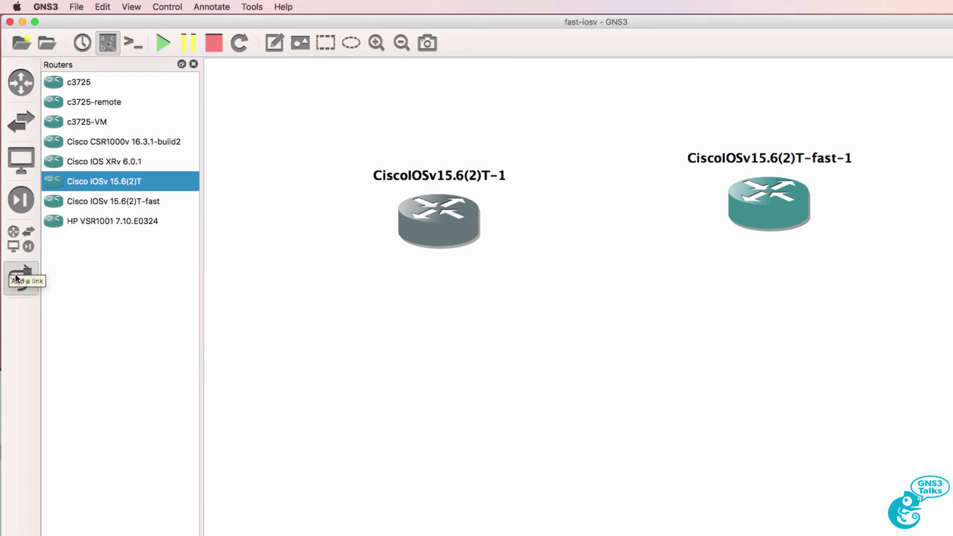
pyautogui.click(456, 229)
pyautogui.click(483, 235)
pyautogui.click(785, 194)
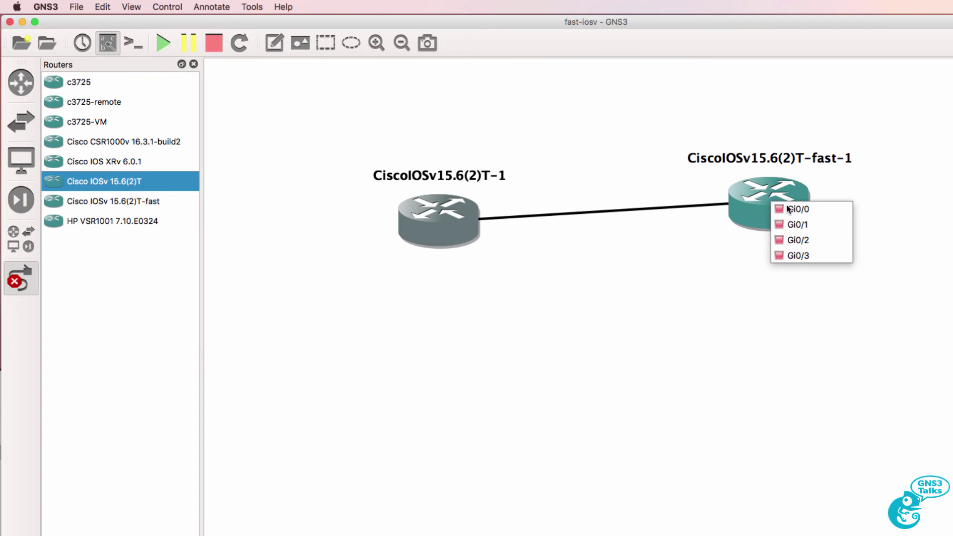
pyautogui.click(795, 208)
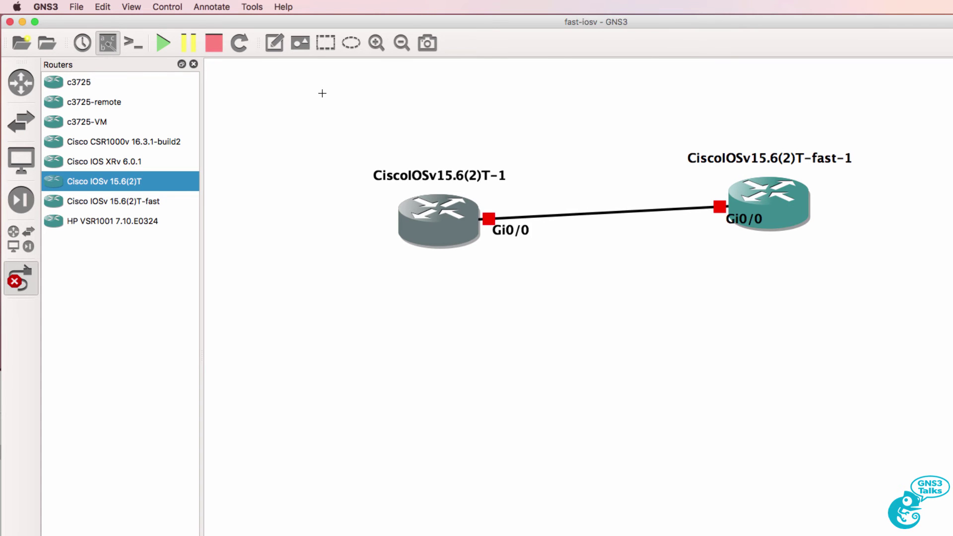
# - Raise CiscoIOSv15.6(2)T-1 so the link is level, and scroll the routers near the top
pyautogui.click(194, 64)
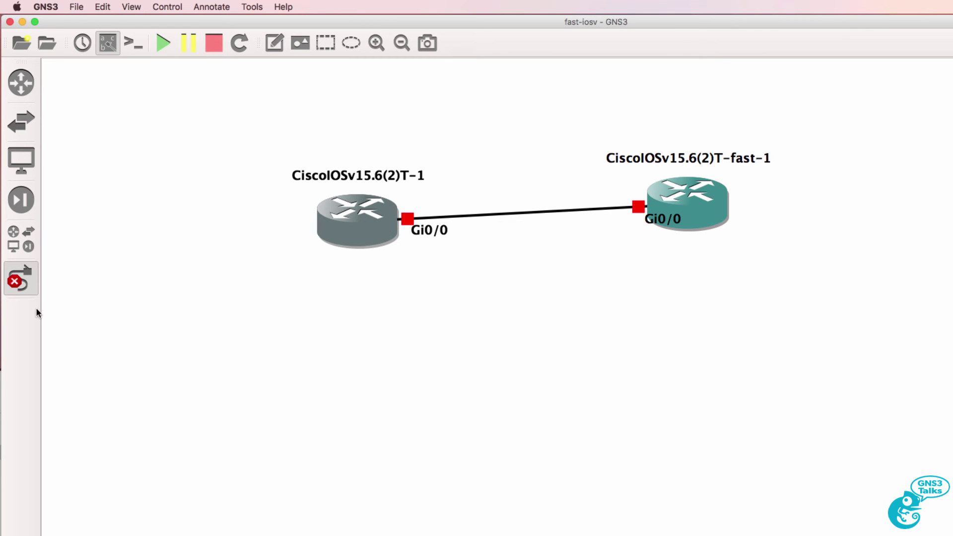
pyautogui.moveTo(325, 241); pyautogui.dragTo(325, 230)
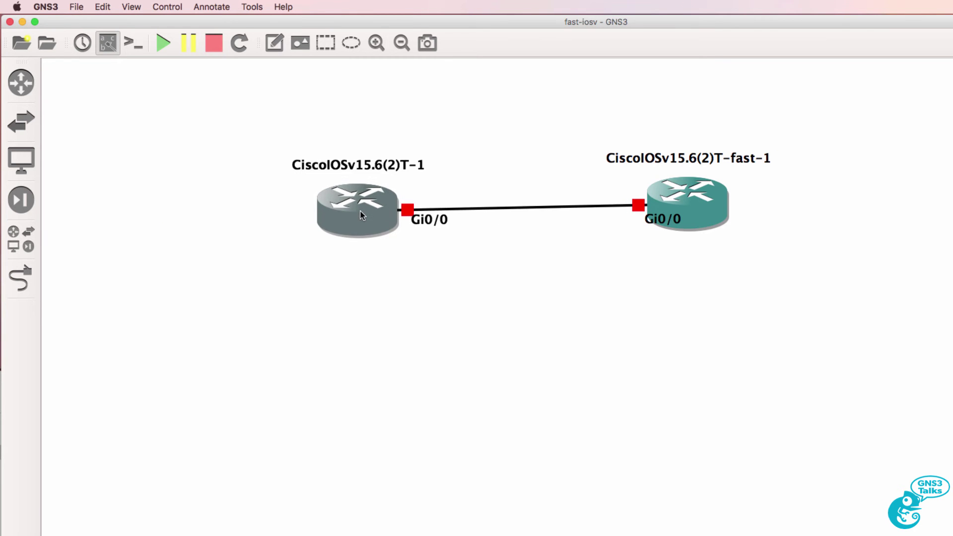
pyautogui.click(679, 224)
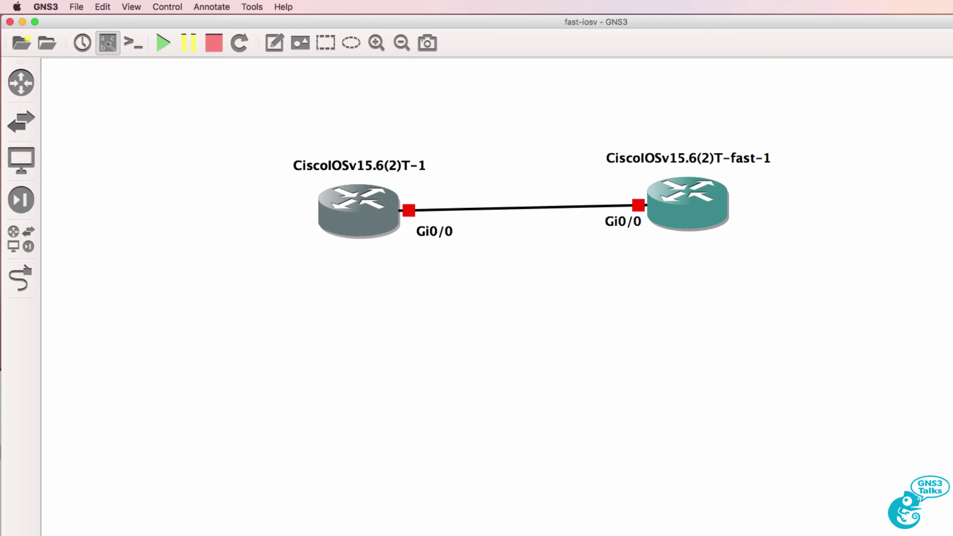
pyautogui.scroll(-5, 521, 199)
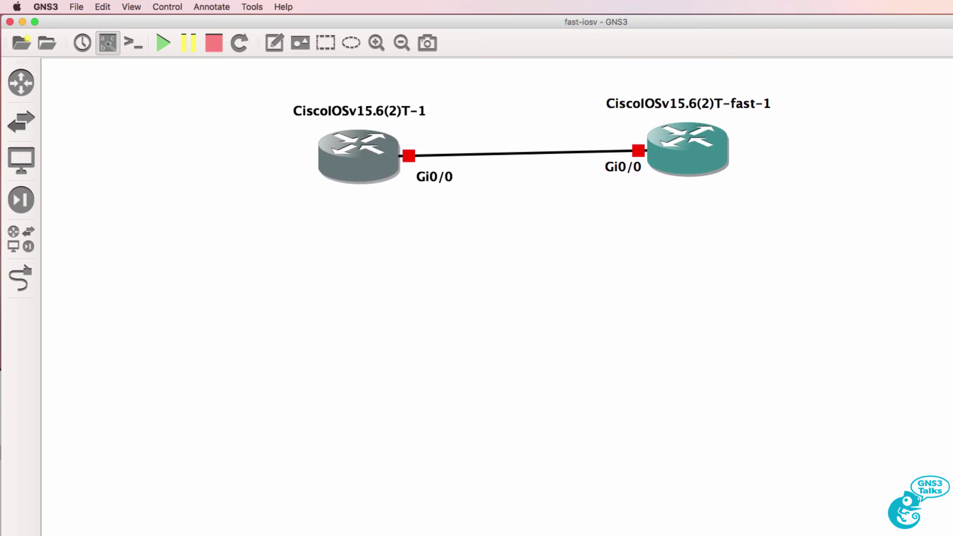
# - Level the first router, start the Google stopwatch, and start both routers together
pyautogui.moveTo(361, 103); pyautogui.dragTo(378, 118)
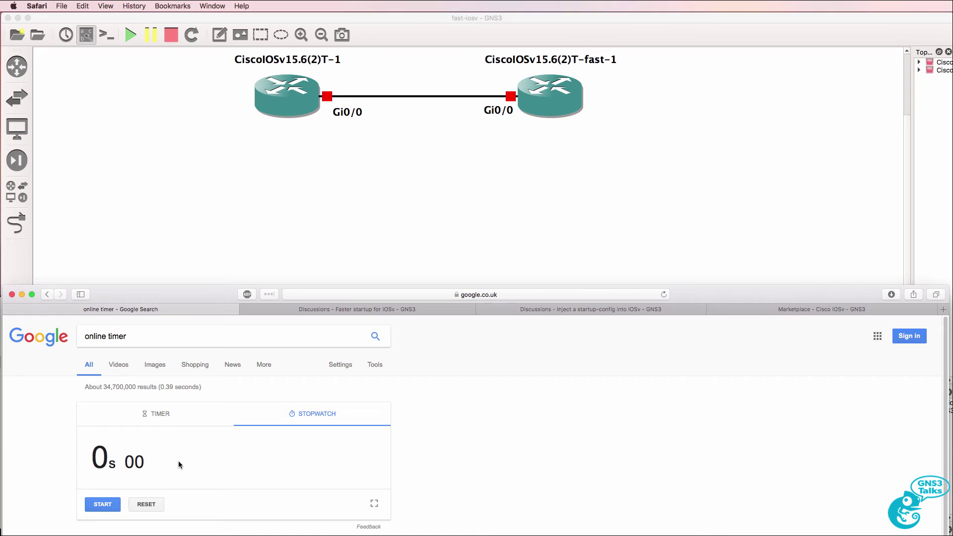
pyautogui.click(103, 504)
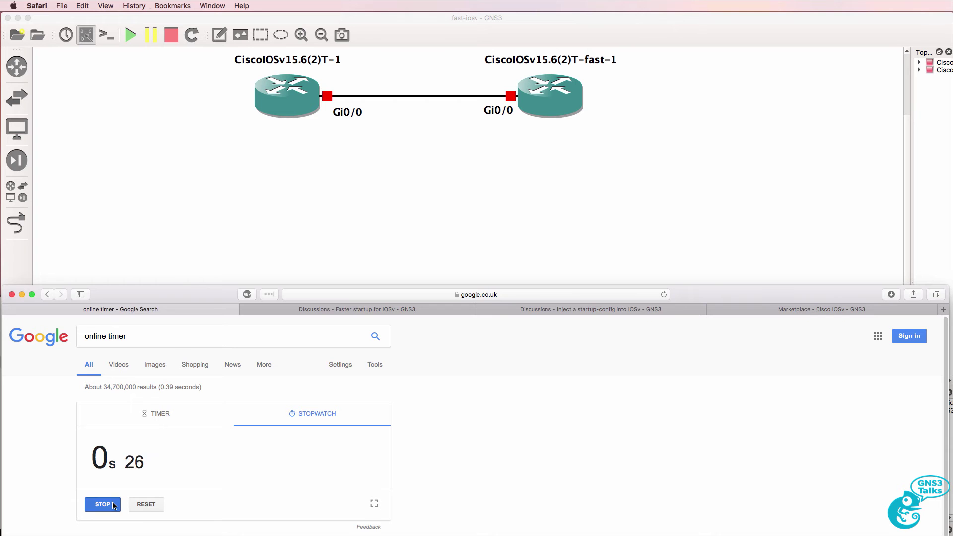
pyautogui.click(130, 34)
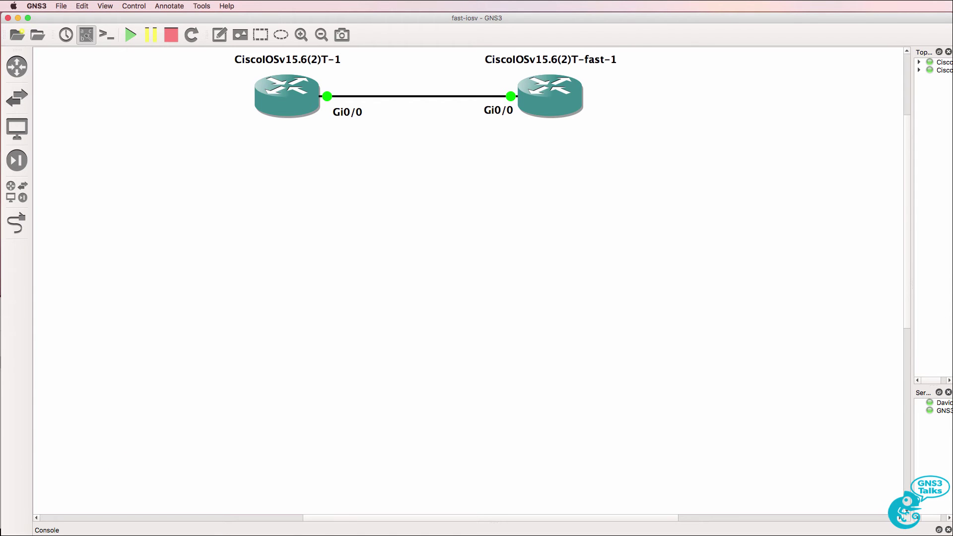
pyautogui.press('super+Tab')
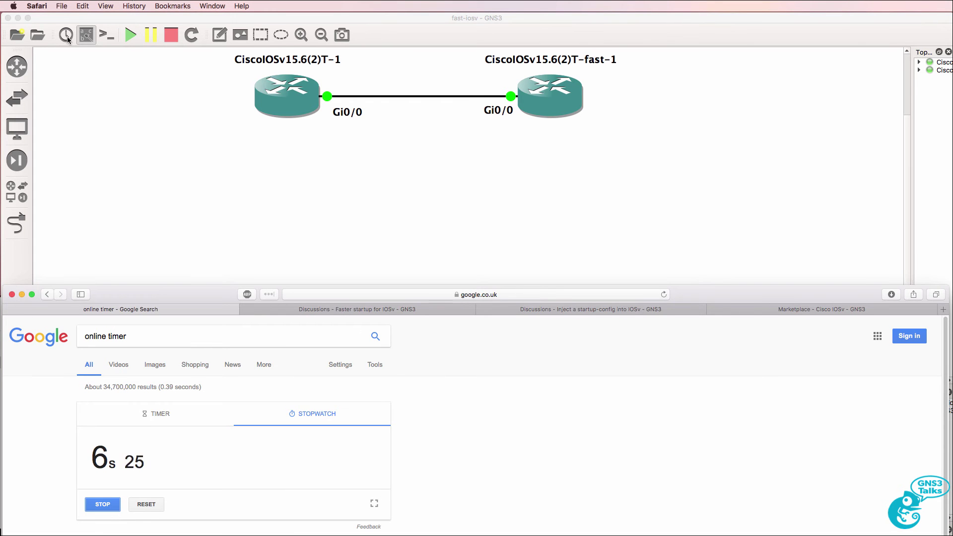
# - Open consoles for both routers and arrange the two Terminal windows side by side
pyautogui.click(106, 35)
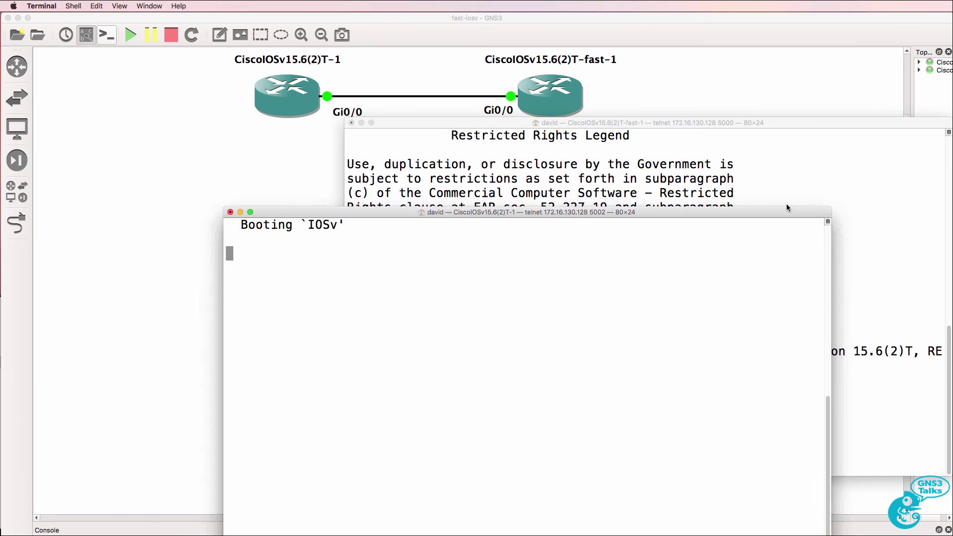
pyautogui.moveTo(786, 208); pyautogui.dragTo(572, 140)
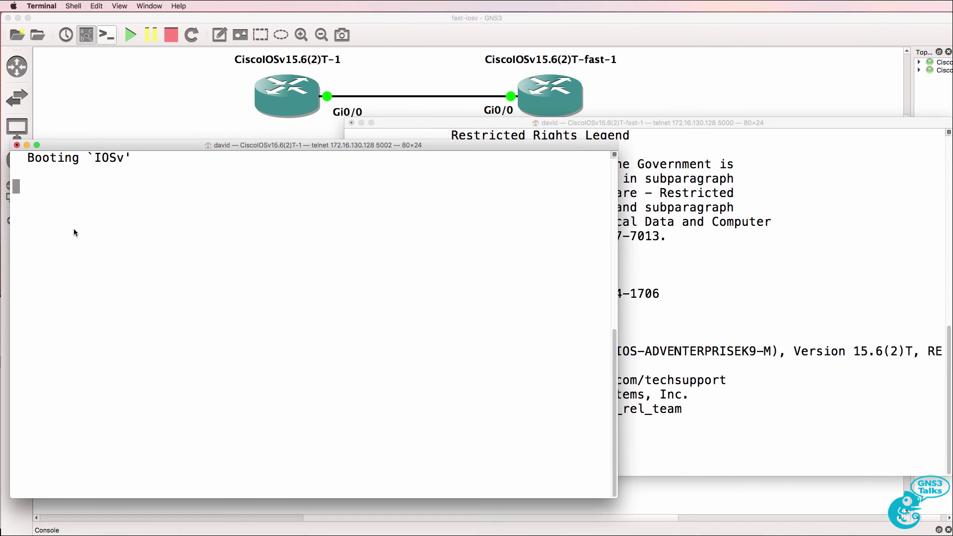
pyautogui.click(510, 124)
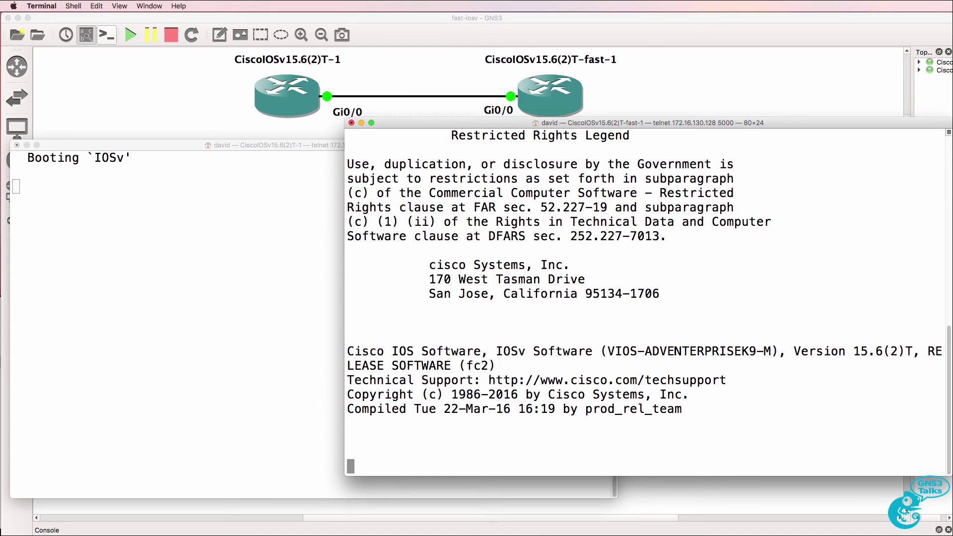
pyautogui.press('super+Tab')
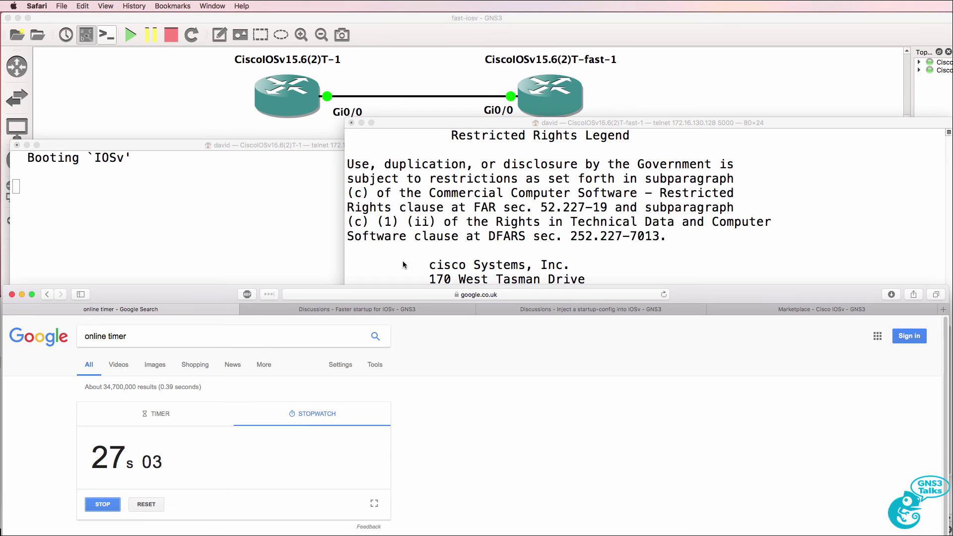
pyautogui.doubleClick(298, 145)
pyautogui.moveTo(299, 145); pyautogui.dragTo(297, 63)
pyautogui.moveTo(643, 122); pyautogui.dragTo(480, 38)
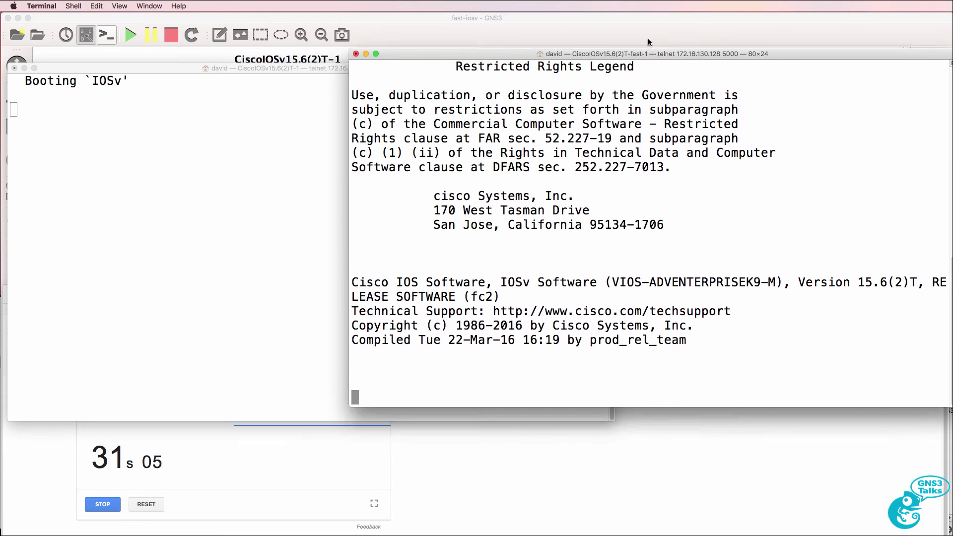
pyautogui.moveTo(308, 73); pyautogui.dragTo(304, 41)
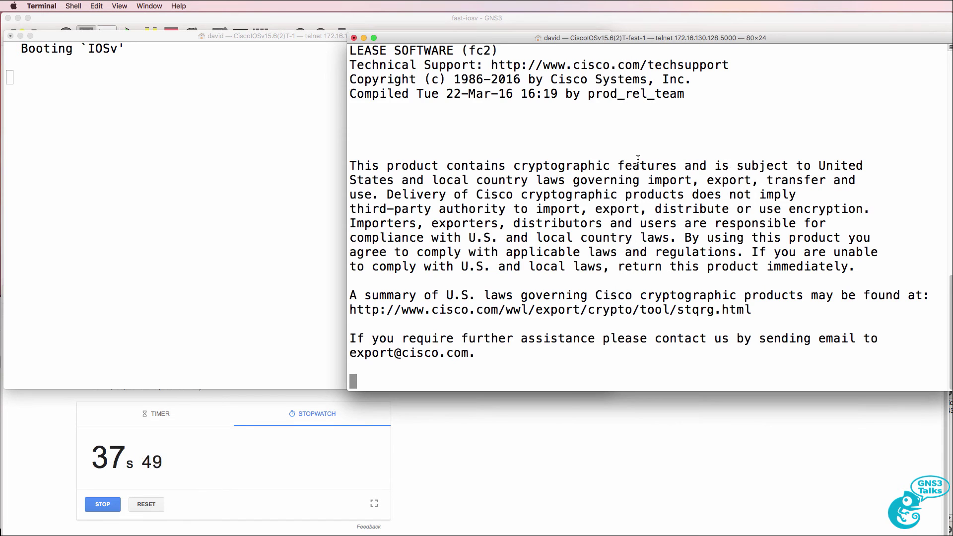
pyautogui.moveTo(531, 37); pyautogui.dragTo(518, 35)
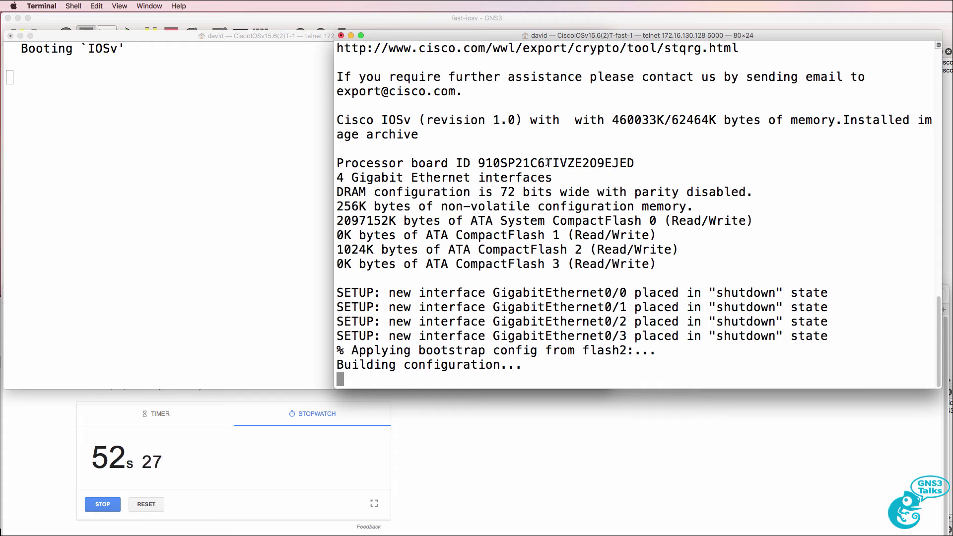
# - Confirm the fast router's console answers with its Router# prompt
pyautogui.click(201, 132)
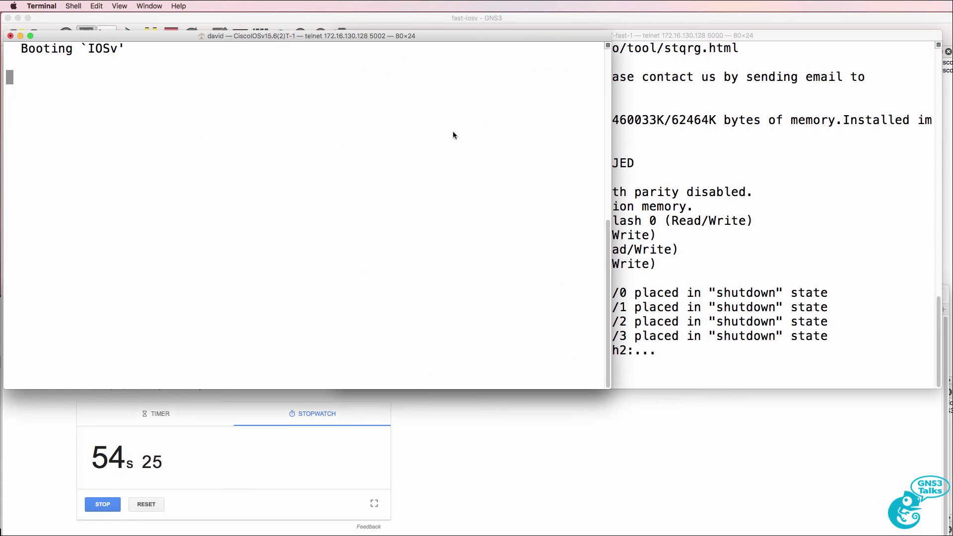
pyautogui.click(751, 120)
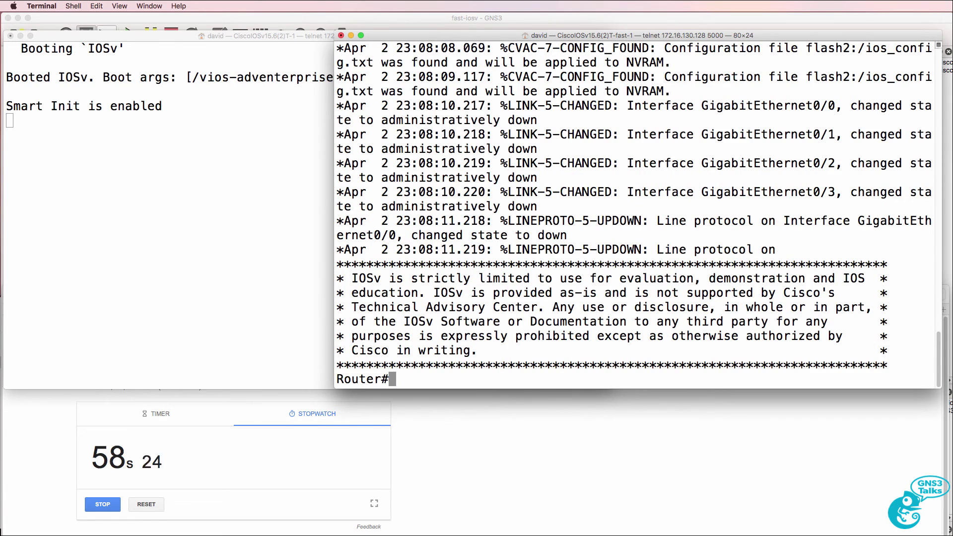
pyautogui.press('Return')
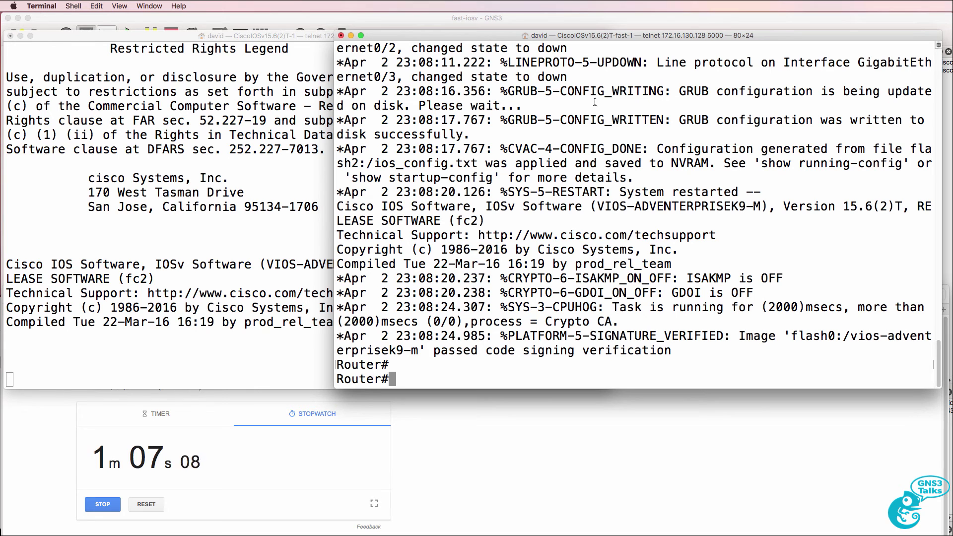
# - Run sh run on the fast router and page through its configuration to the end
pyautogui.press('Return')
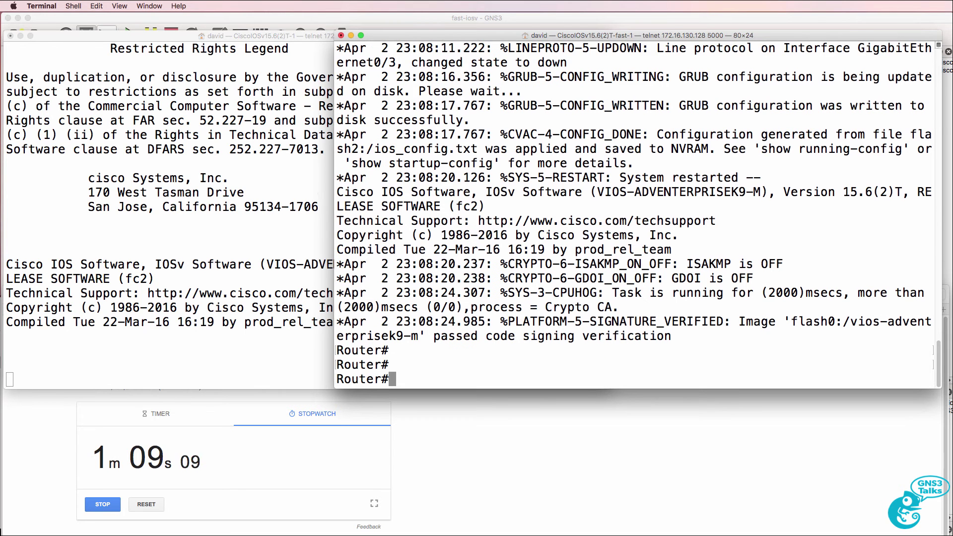
pyautogui.write('sh run')
pyautogui.press('Return')
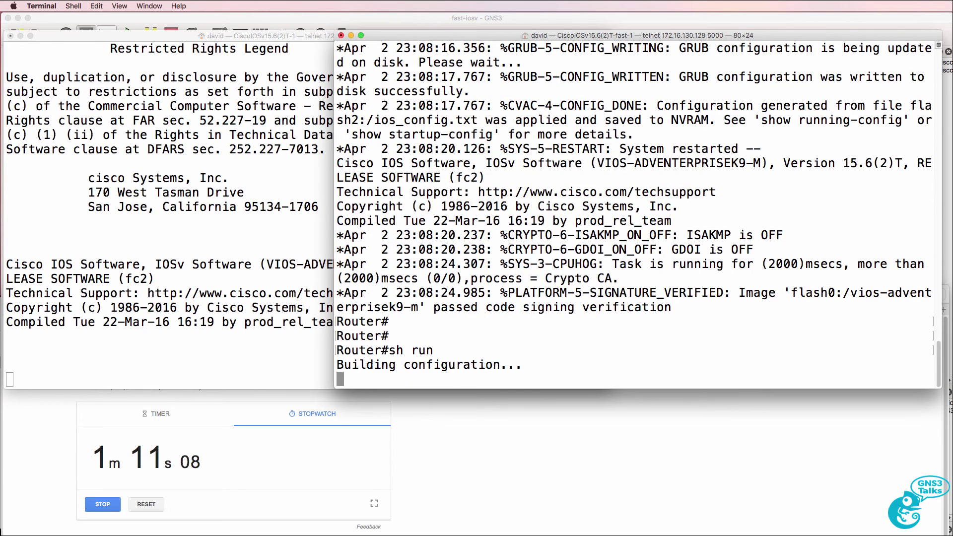
pyautogui.press('space')
pyautogui.press('space')
pyautogui.press('space')
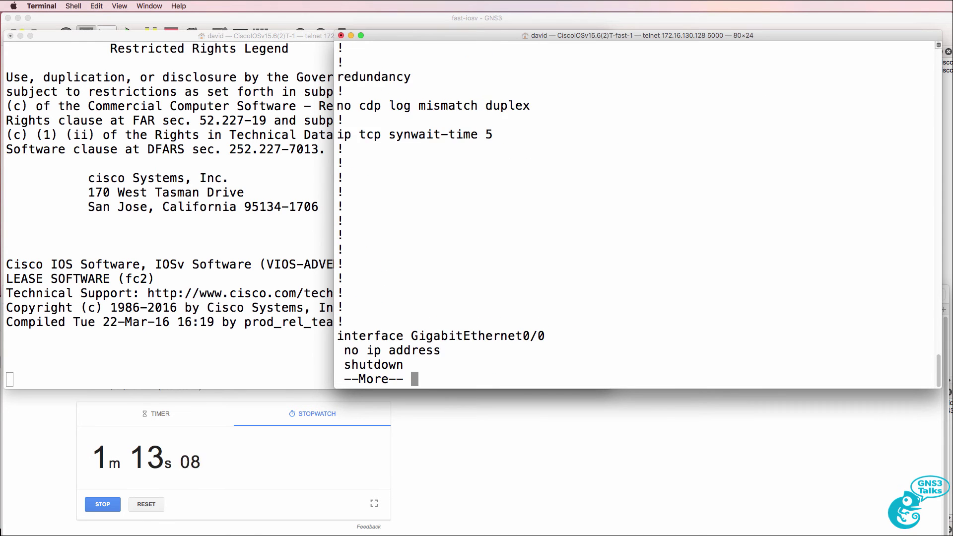
pyautogui.press('space')
pyautogui.press('space')
pyautogui.press('space')
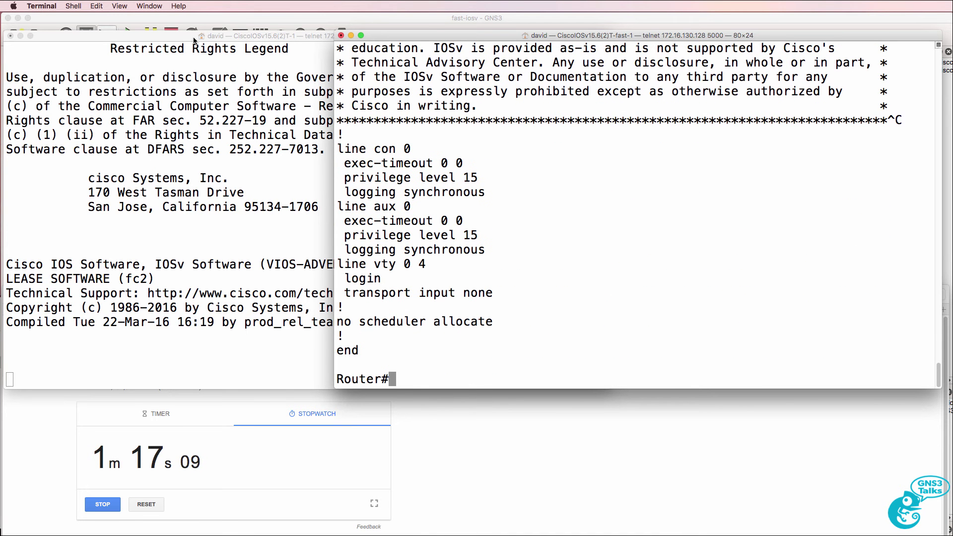
pyautogui.click(209, 149)
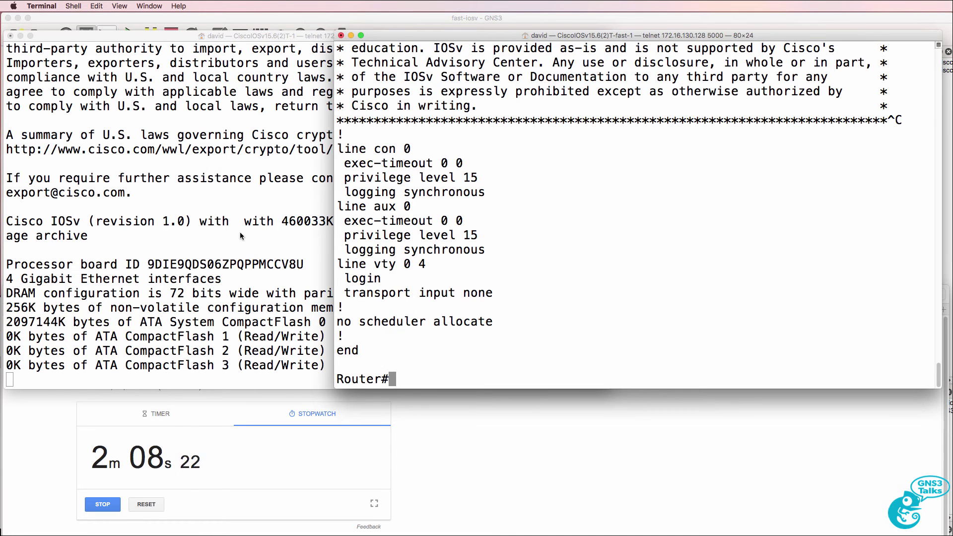
# - Answer 'no' to the old router's initial configuration dialog and reach its Router> prompt
pyautogui.click(240, 233)
pyautogui.press('Return')
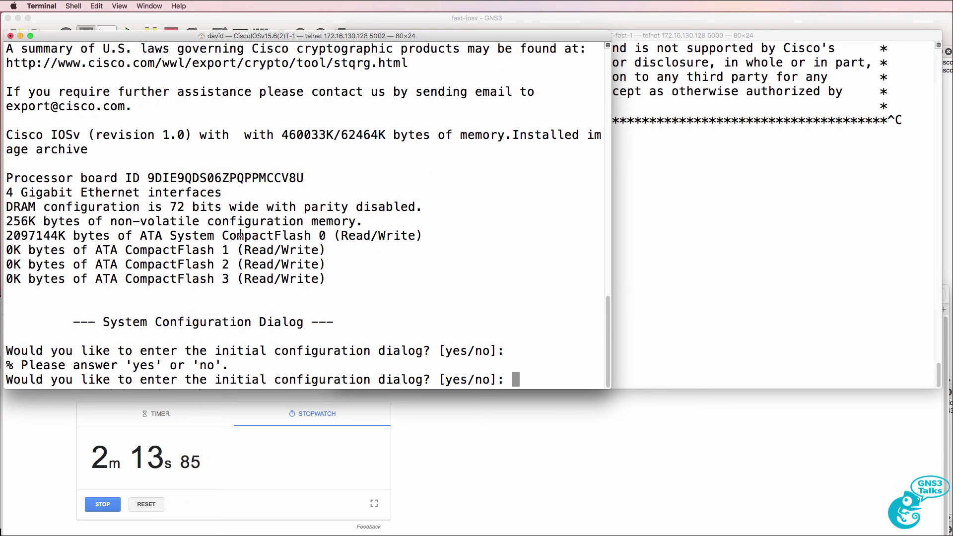
pyautogui.write('no')
pyautogui.press('Return')
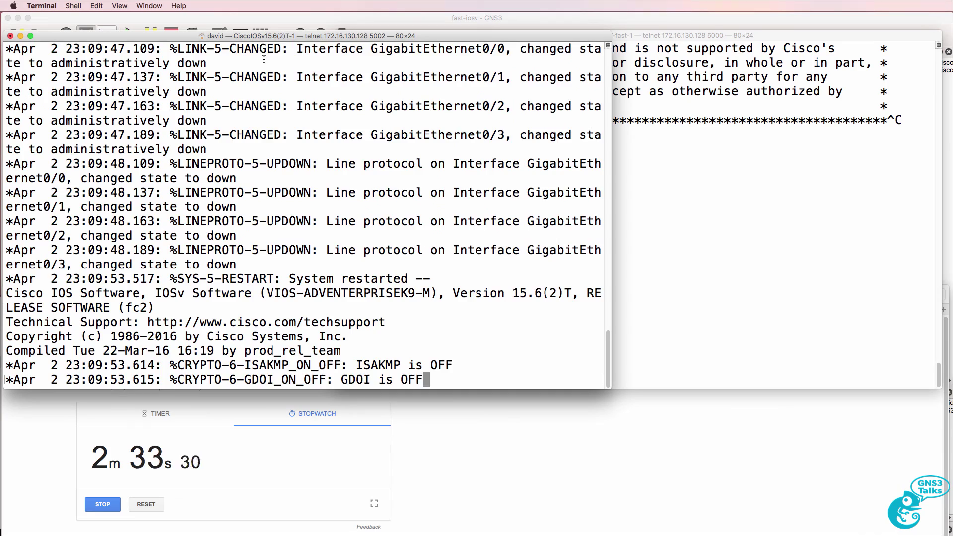
pyautogui.press('Return')
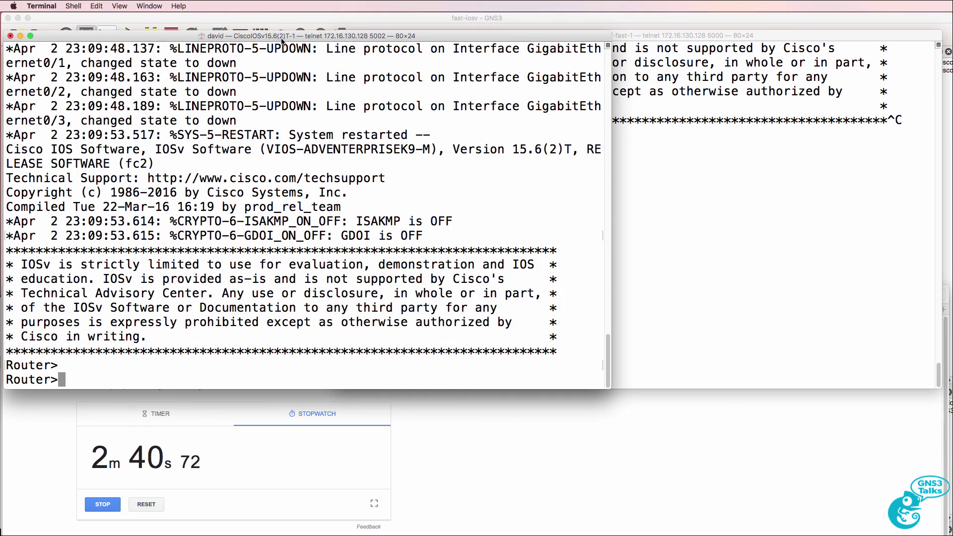
pyautogui.moveTo(271, 36); pyautogui.dragTo(272, 171)
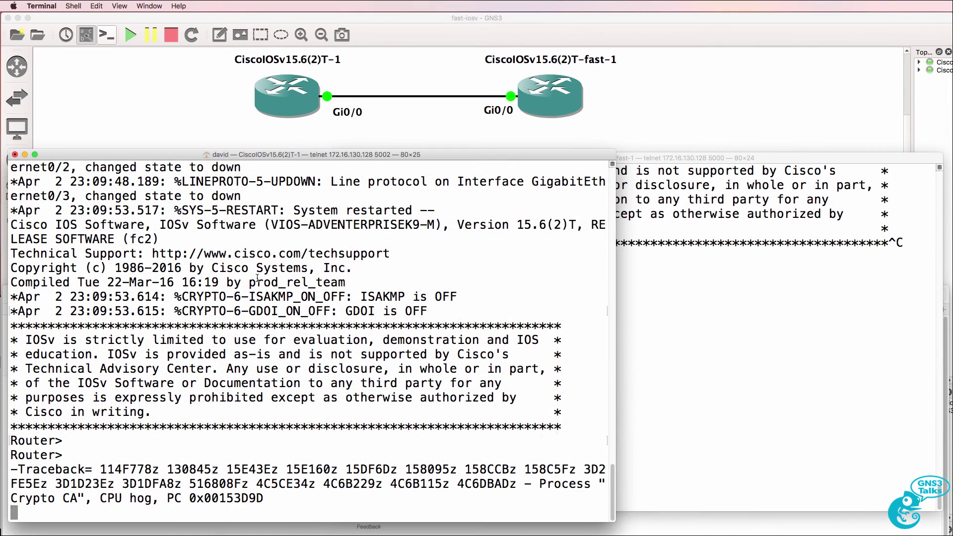
# - Enable the old router, page through its sh run output, and select its line con 0 entry
pyautogui.press('Return')
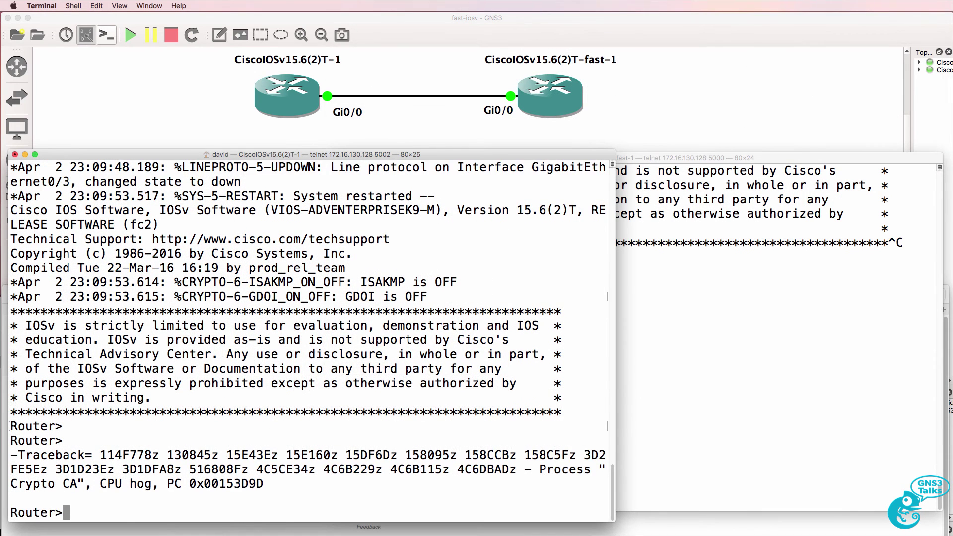
pyautogui.write('en')
pyautogui.press('Return')
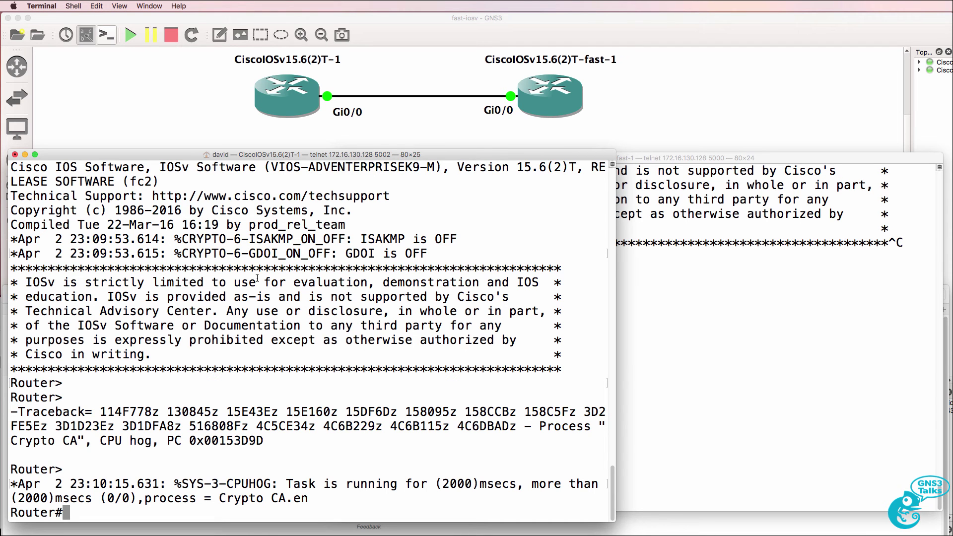
pyautogui.write('sh run')
pyautogui.press('Return')
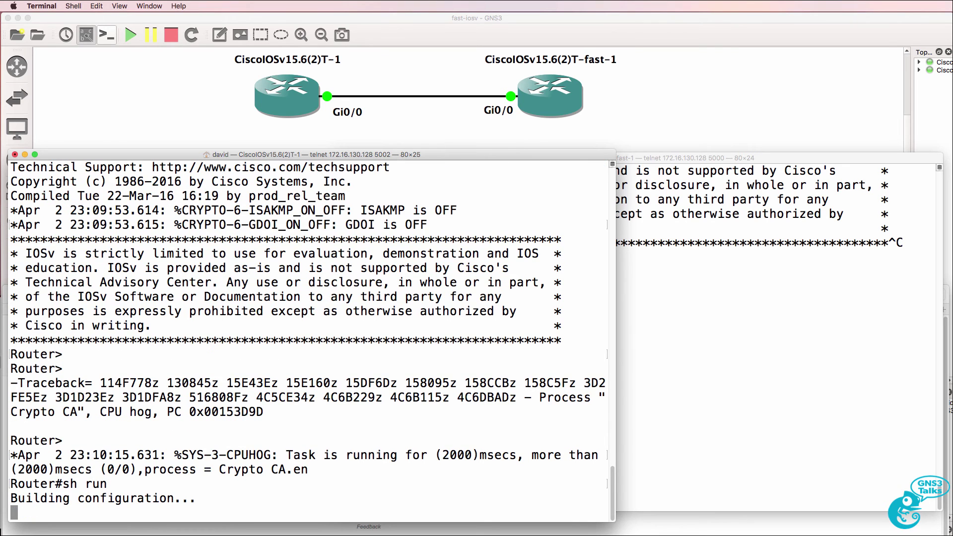
pyautogui.press('space')
pyautogui.press('space')
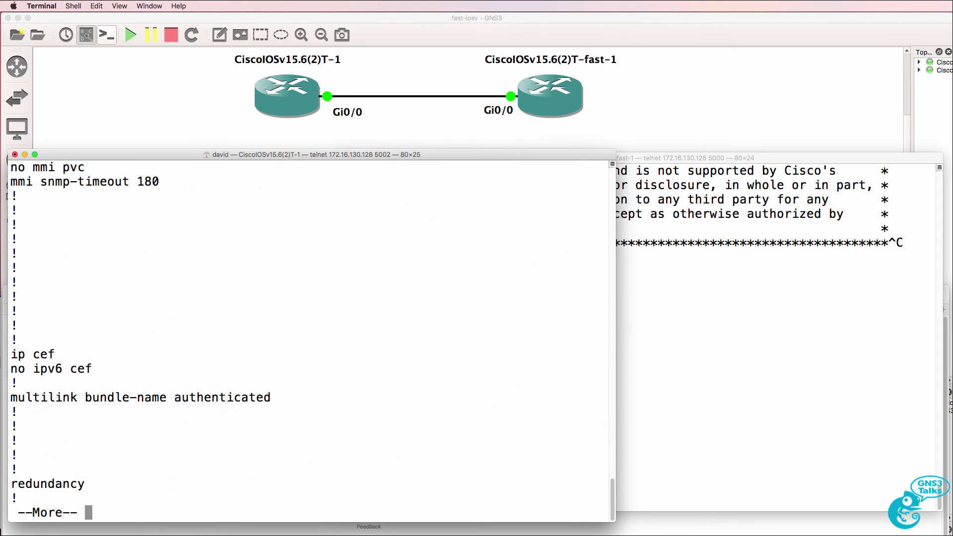
pyautogui.press('space')
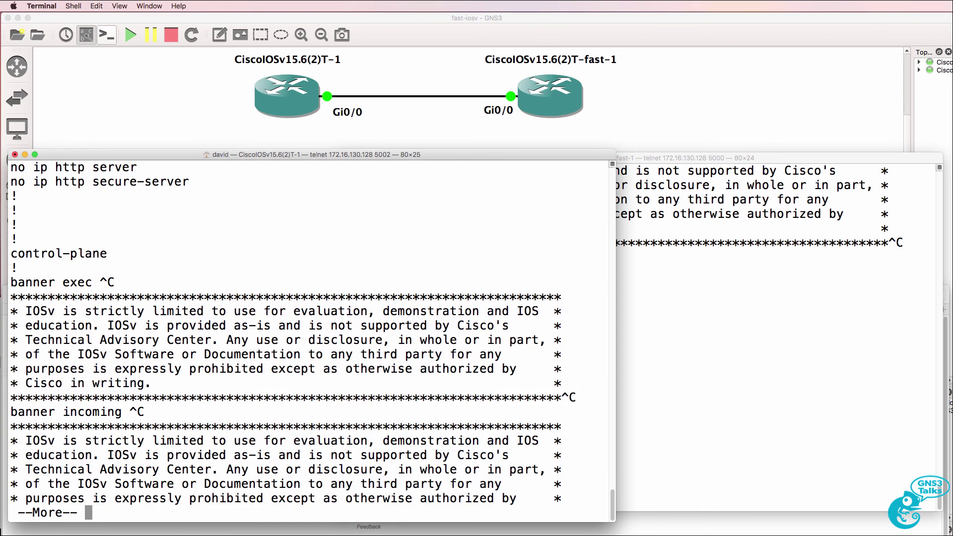
pyautogui.press('space')
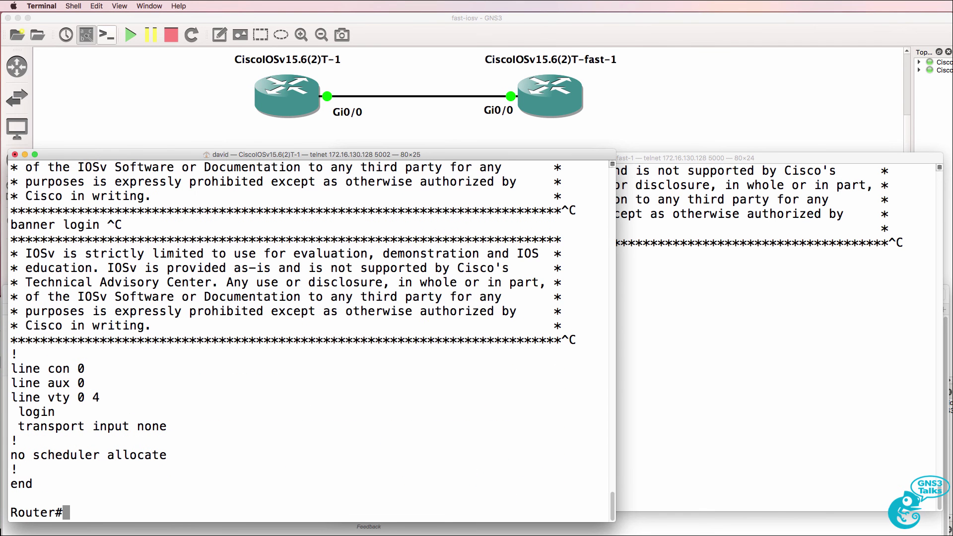
pyautogui.doubleClick(12, 368)
pyautogui.tripleClick(89, 373)
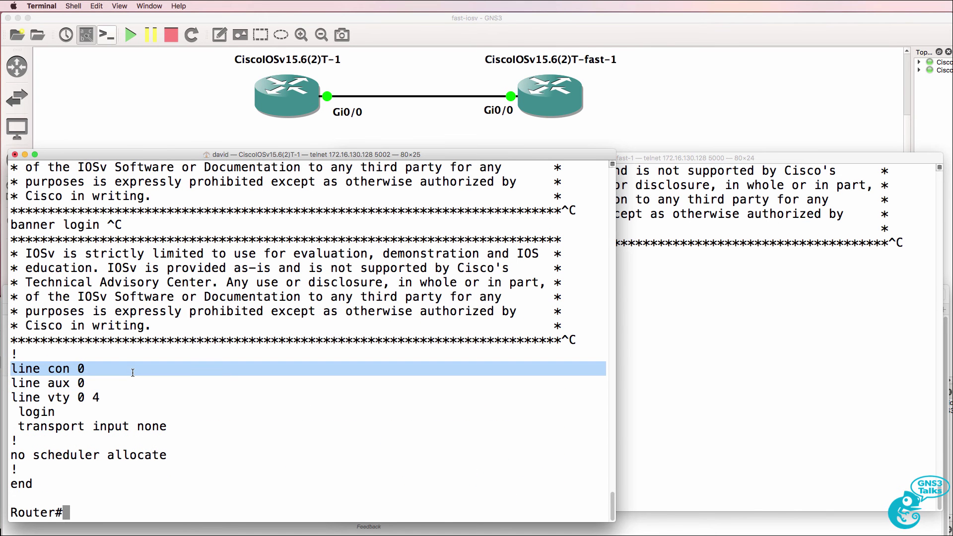
# - Run sh run on the fast router and highlight exec-timeout 0 0, privilege level 15, logging synchronous
pyautogui.click(728, 305)
pyautogui.press('Return')
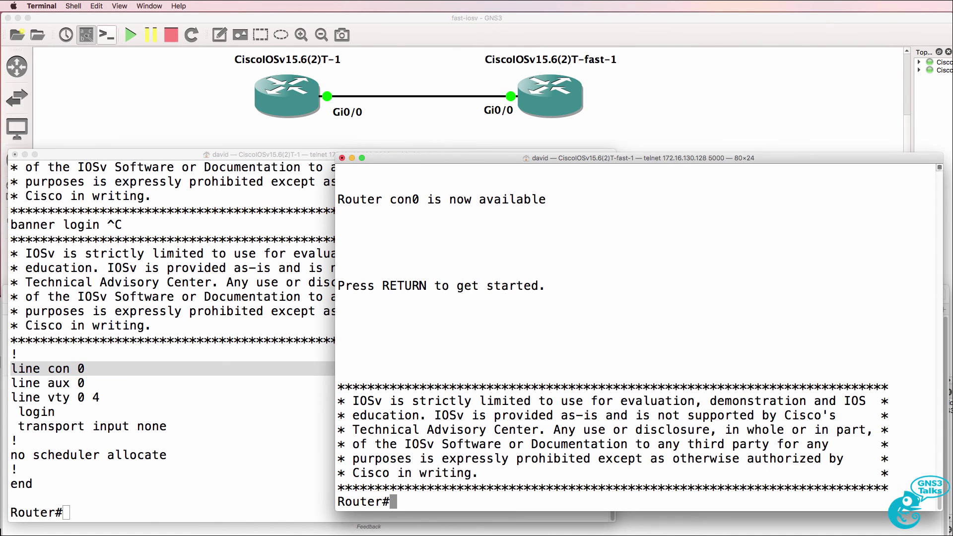
pyautogui.write('sh run')
pyautogui.press('Return')
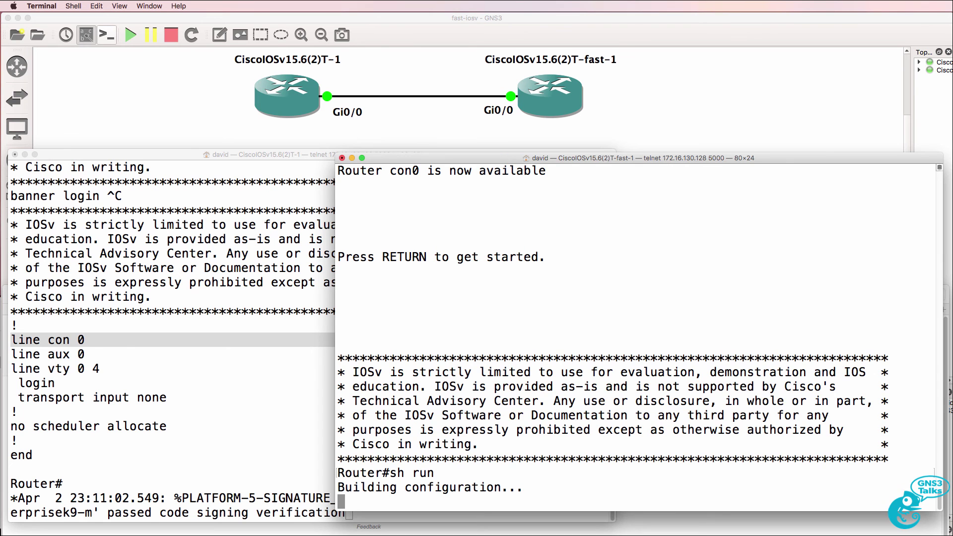
pyautogui.press('space')
pyautogui.press('space')
pyautogui.press('space')
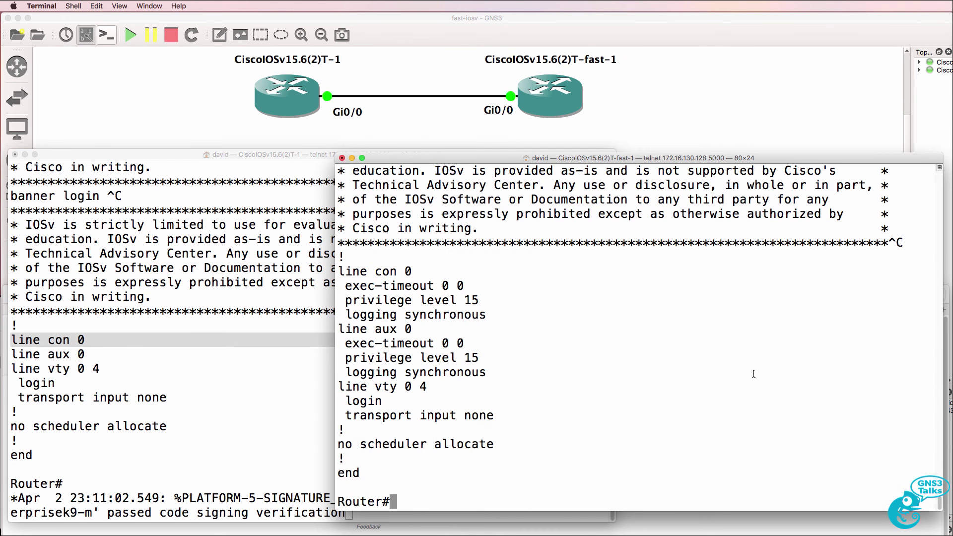
pyautogui.moveTo(345, 282); pyautogui.dragTo(516, 314)
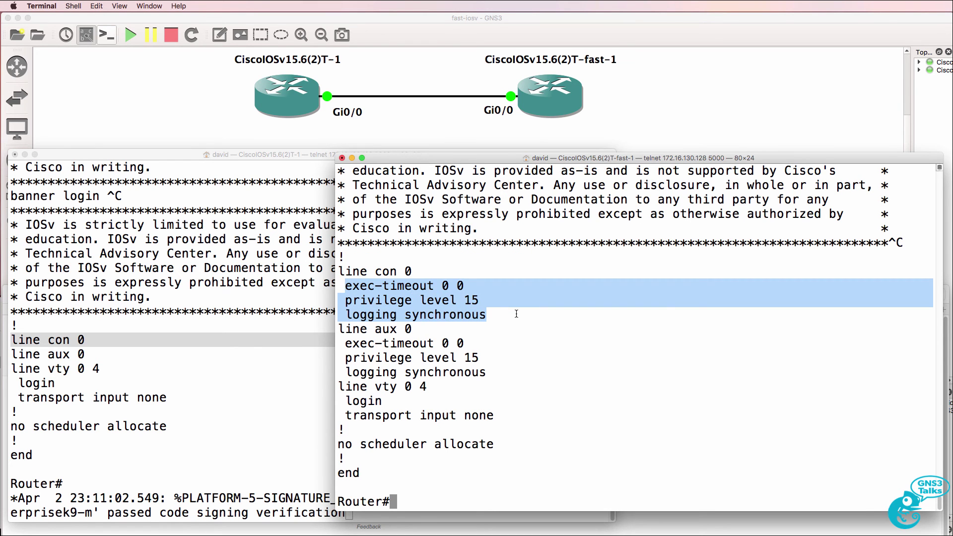
pyautogui.click(420, 297)
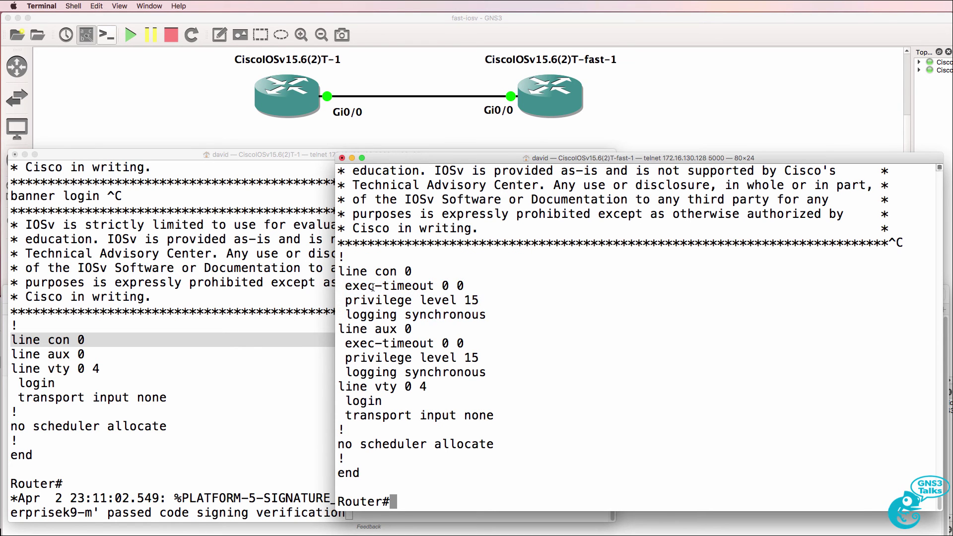
pyautogui.moveTo(345, 285); pyautogui.dragTo(479, 282)
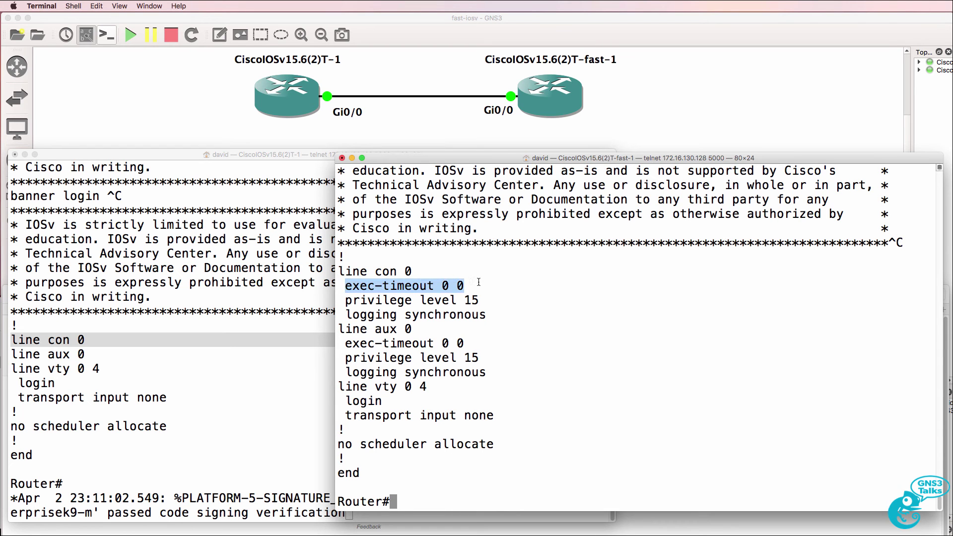
pyautogui.moveTo(345, 300); pyautogui.dragTo(508, 304)
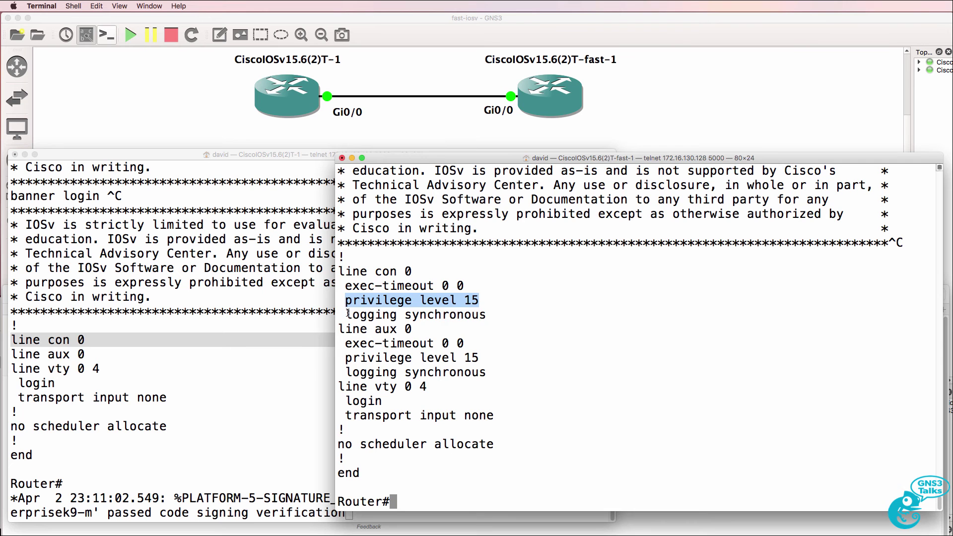
pyautogui.moveTo(347, 313); pyautogui.dragTo(589, 313)
# - Exit the fast router's console and see it return straight to Router#
pyautogui.write('exit')
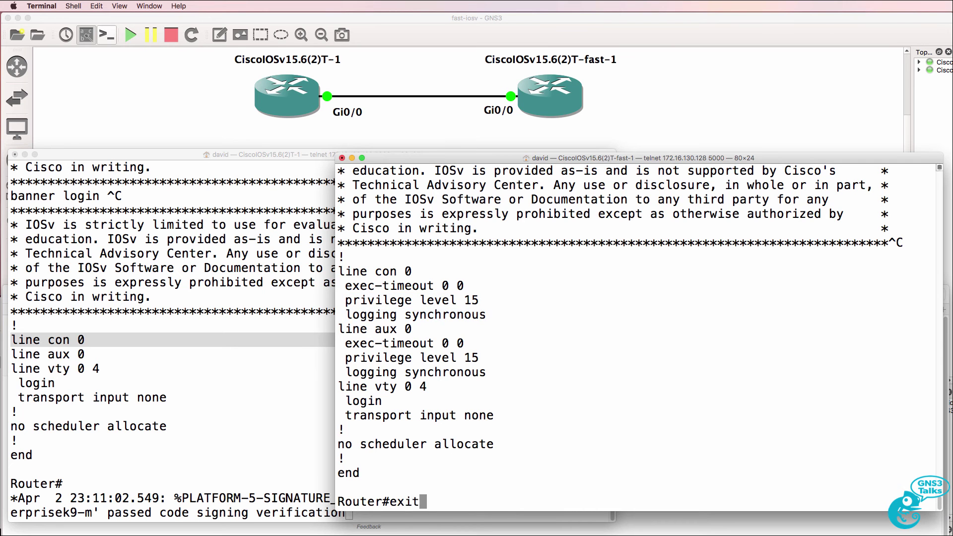
pyautogui.press('Return')
pyautogui.press('Return')
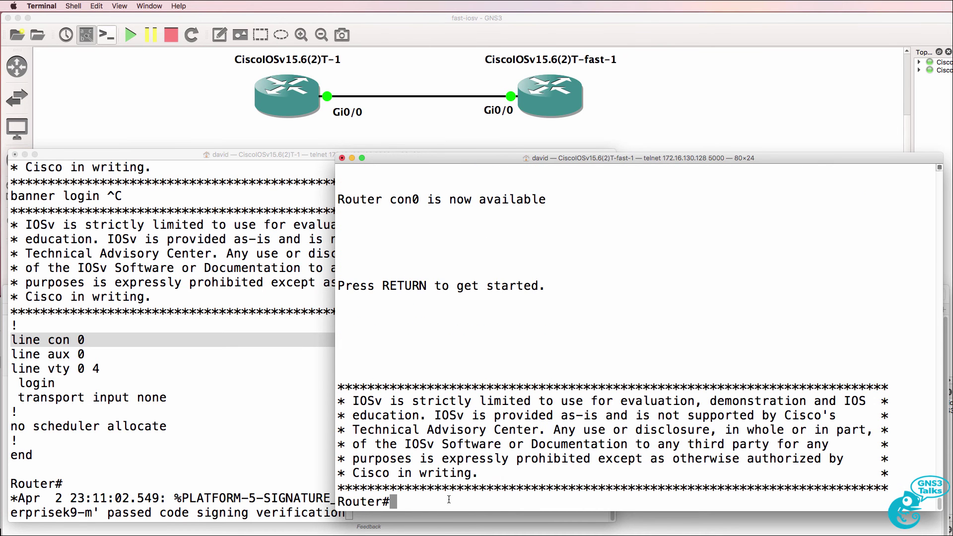
pyautogui.moveTo(397, 501); pyautogui.dragTo(332, 501)
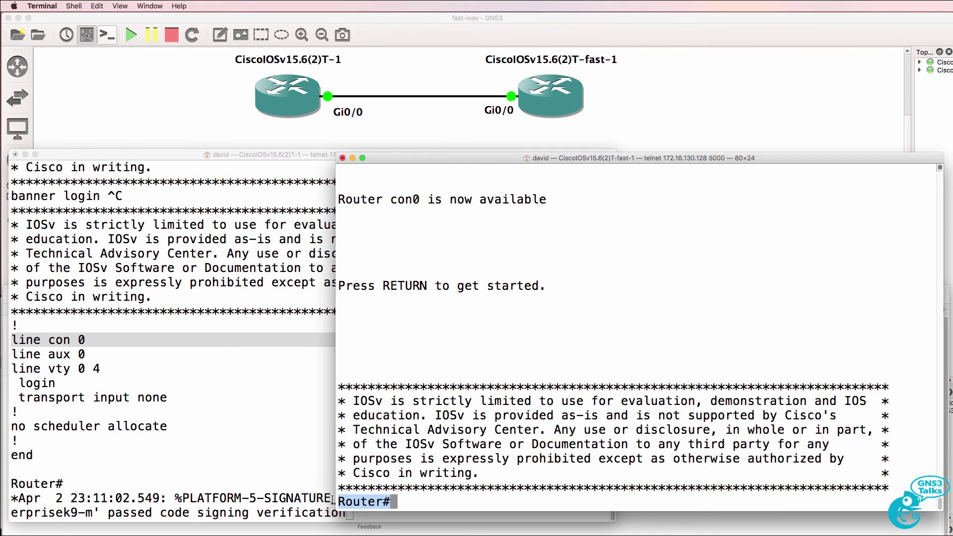
# - Exit and reopen the old router's session, using en to get from Router> to Router#
pyautogui.click(259, 391)
pyautogui.press('Return')
pyautogui.write('exit')
pyautogui.press('Return')
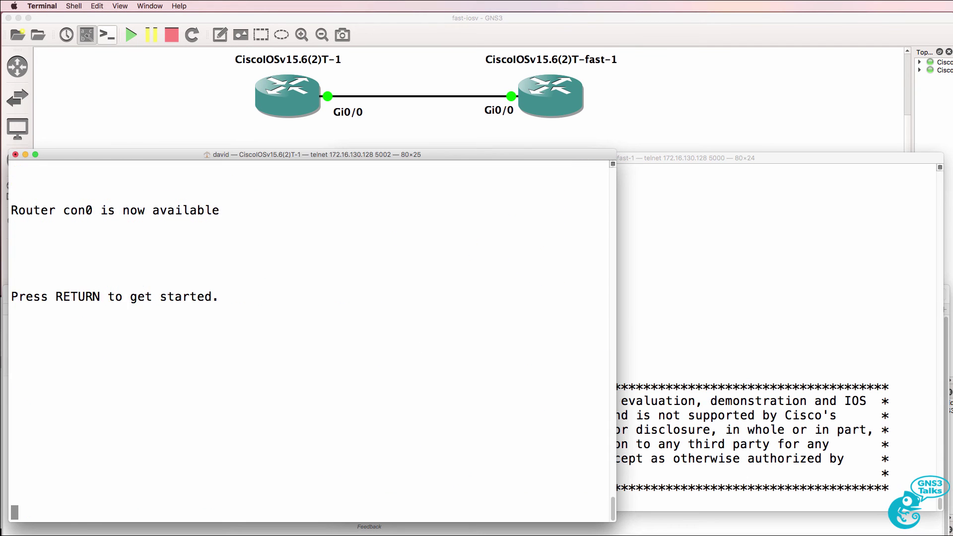
pyautogui.press('Return')
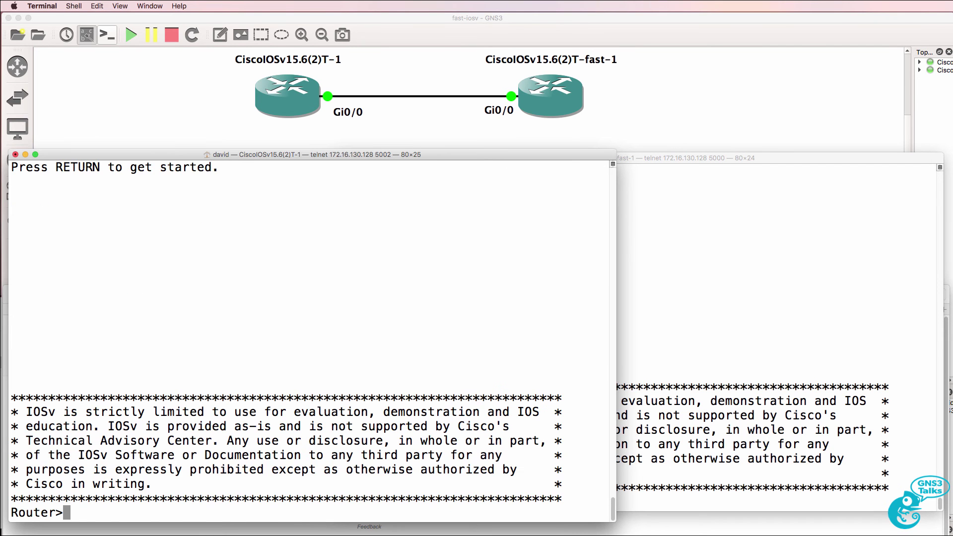
pyautogui.write('en')
pyautogui.press('Return')
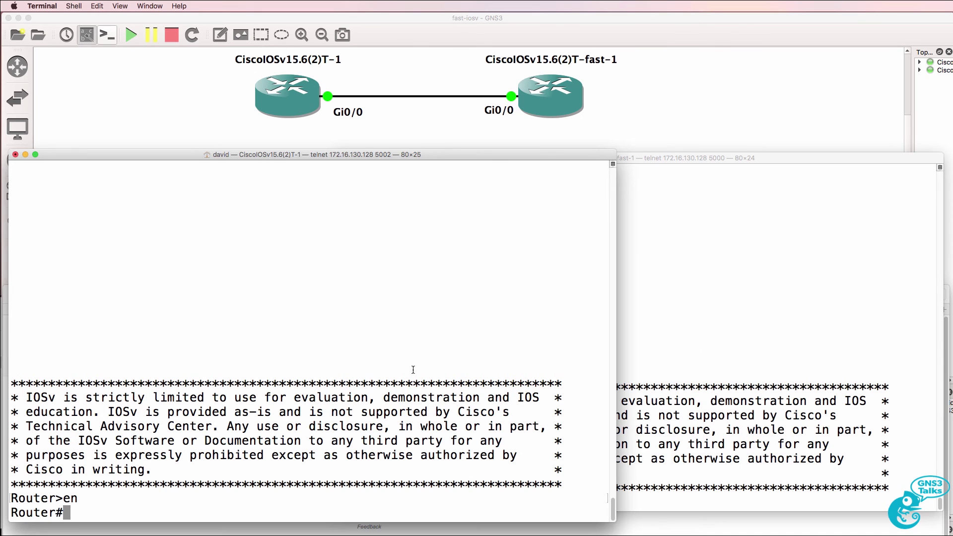
# - Put the fast router into global configuration mode with conf t
pyautogui.click(695, 350)
pyautogui.write('conf t')
pyautogui.press('Return')
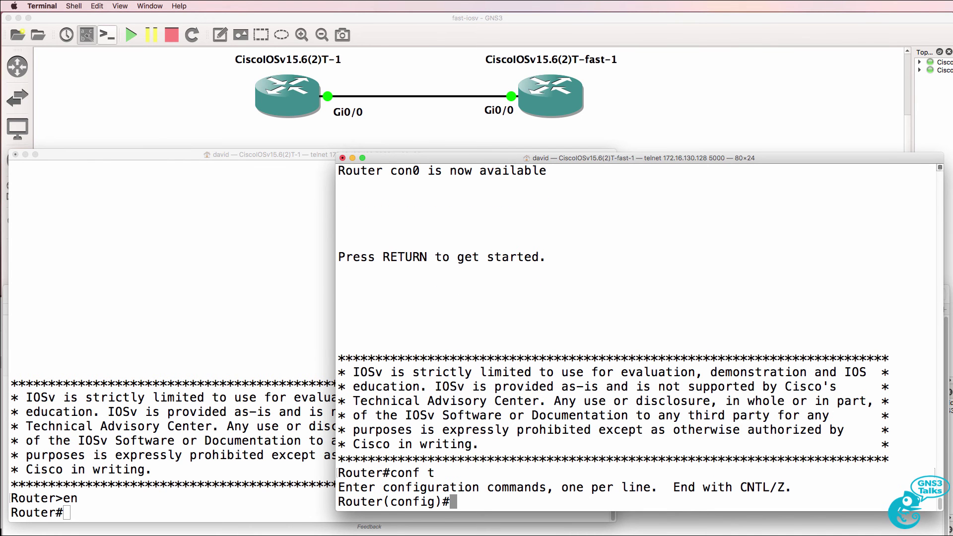
# - List the fast router's interfaces with 'sh ip int brief'
pyautogui.hotkey('ctrl', 'z')
pyautogui.write('sh ip ')
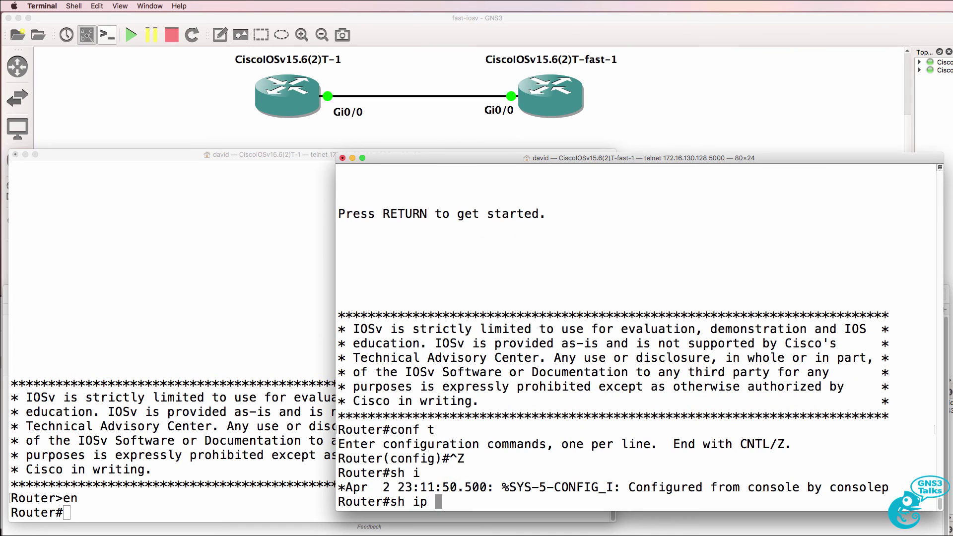
pyautogui.write('int brief')
pyautogui.press('Return')
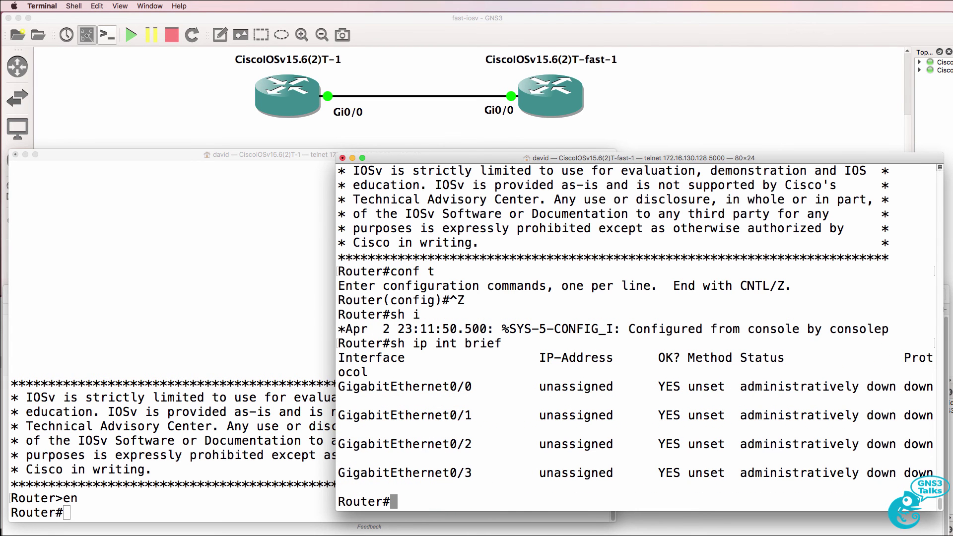
pyautogui.moveTo(502, 343); pyautogui.dragTo(361, 338)
pyautogui.write('conf t')
pyautogui.press('Return')
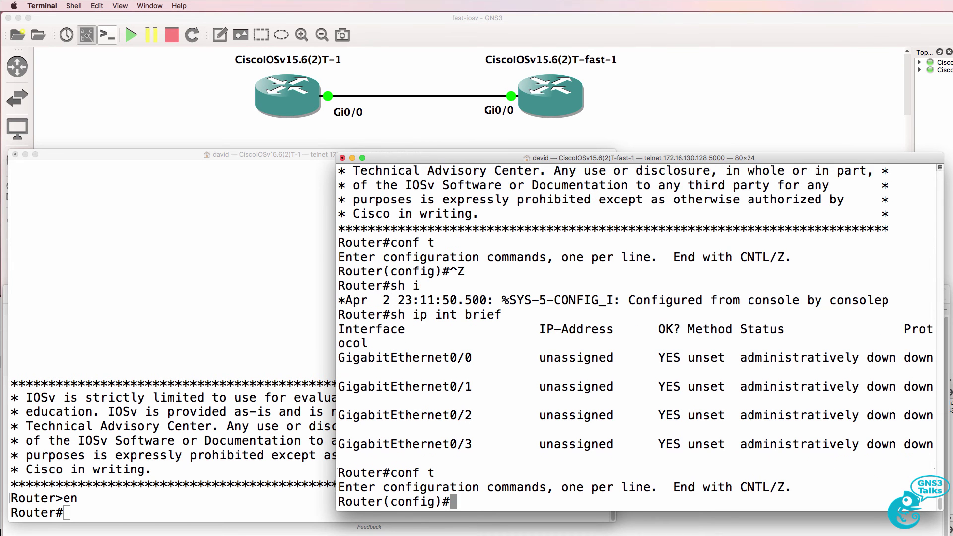
pyautogui.hotkey('ctrl', 'z')
pyautogui.write('sh ')
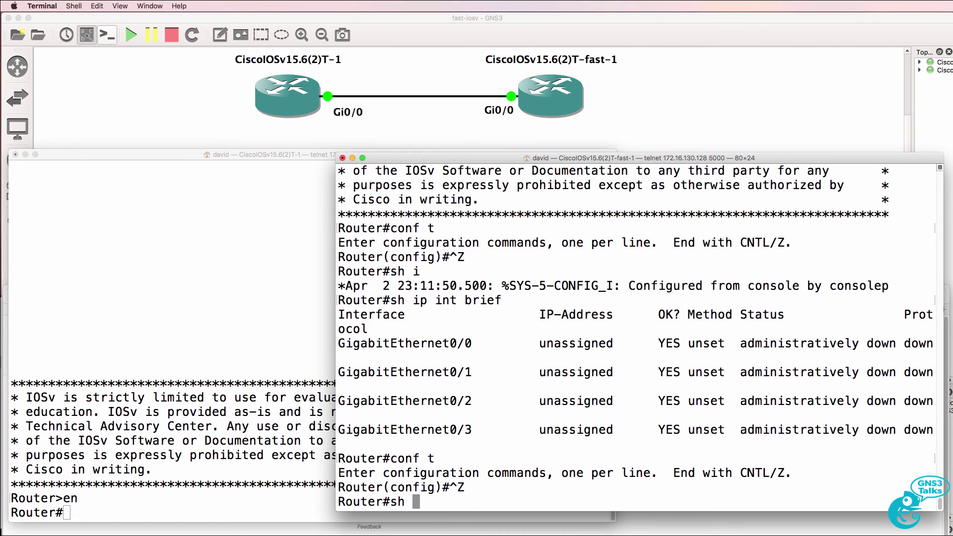
pyautogui.write('ip int rb')
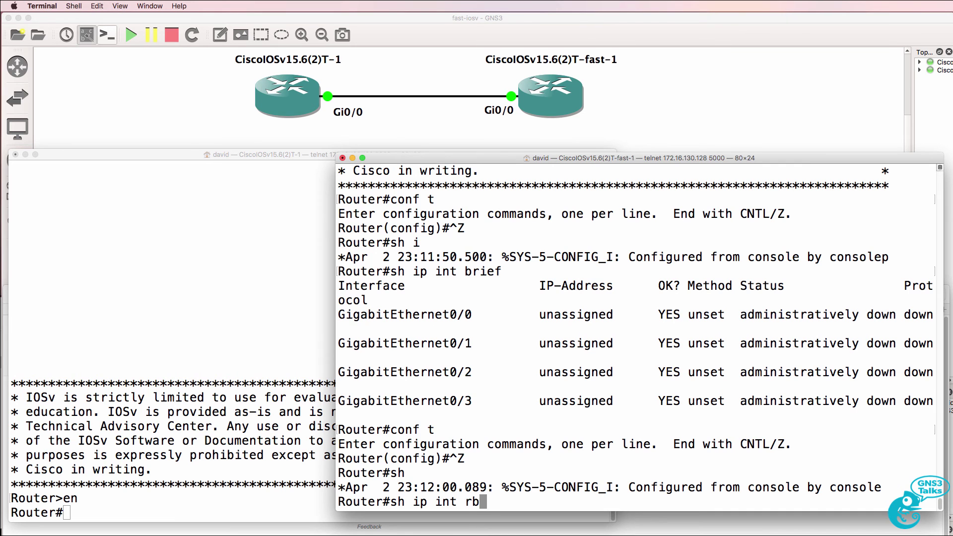
pyautogui.write('ri')
pyautogui.press('BackSpace')
pyautogui.press('BackSpace')
pyautogui.press('BackSpace')
pyautogui.press('BackSpace')
pyautogui.write('brief')
pyautogui.press('Return')
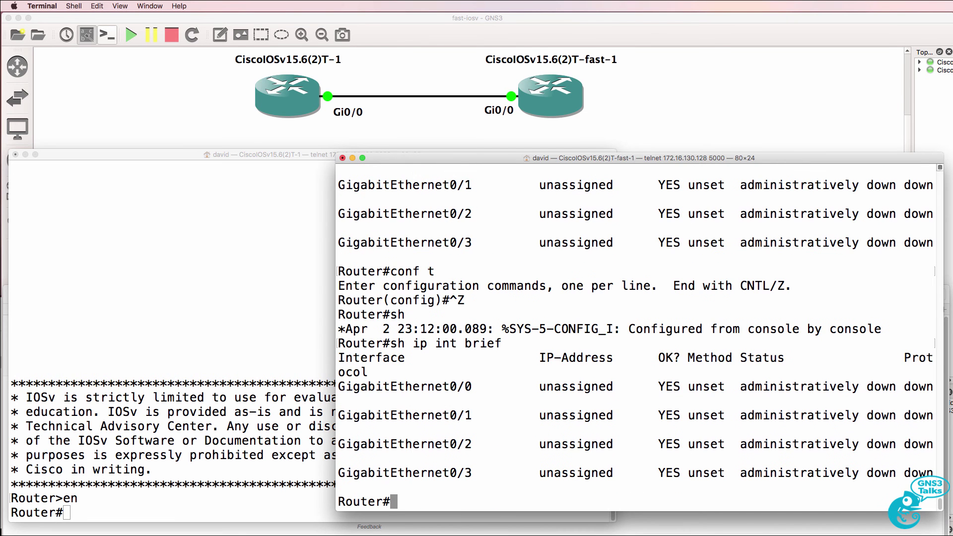
pyautogui.moveTo(417, 315); pyautogui.dragTo(502, 343)
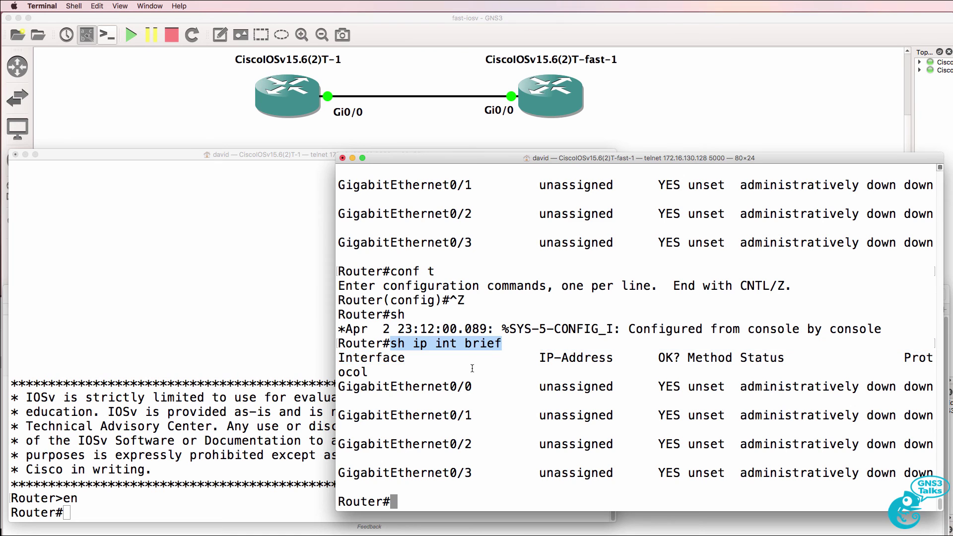
# - List the old router's four unassigned, administratively down GigabitEthernet ports and type 'sh run | be con 0'
pyautogui.click(112, 384)
pyautogui.write('conf t')
pyautogui.press('Return')
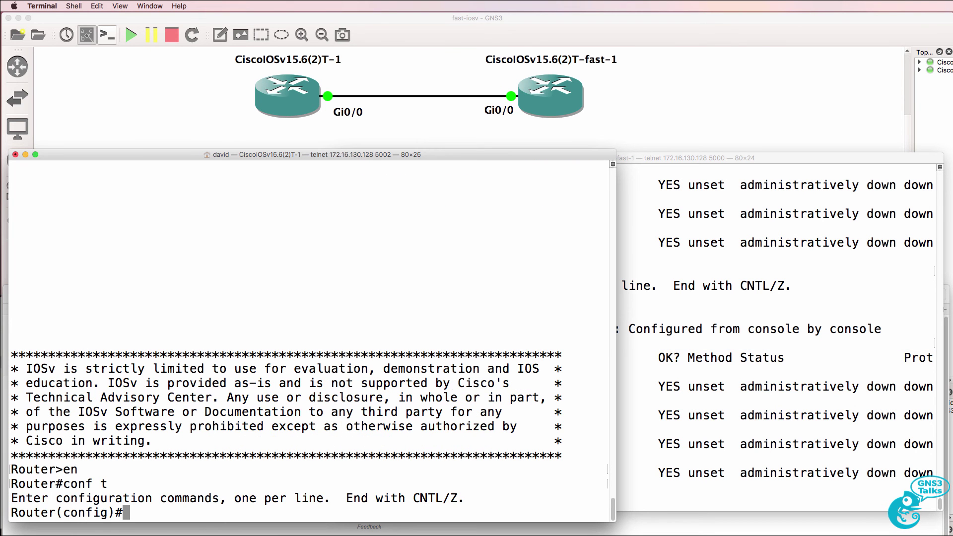
pyautogui.hotkey('ctrl', 'z')
pyautogui.write('sh i')
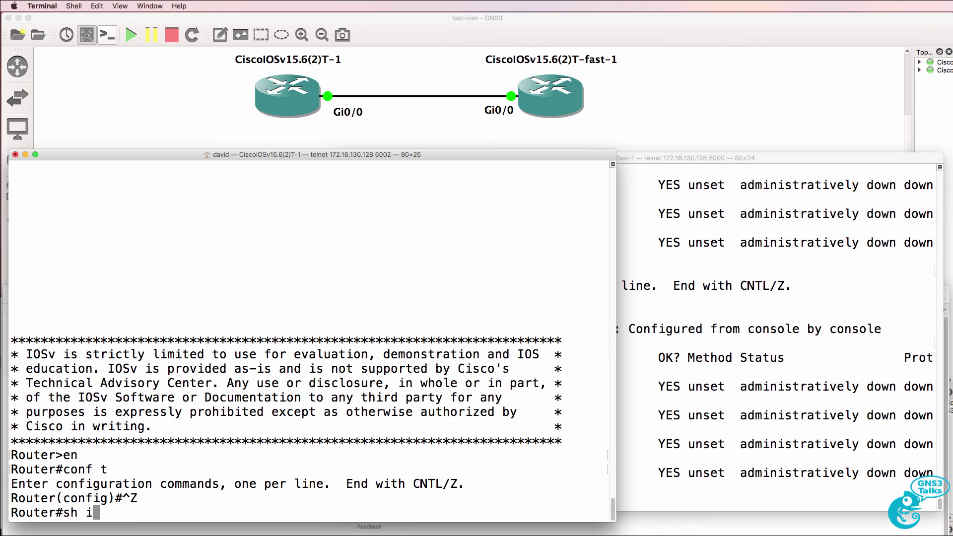
pyautogui.write('p int brf')
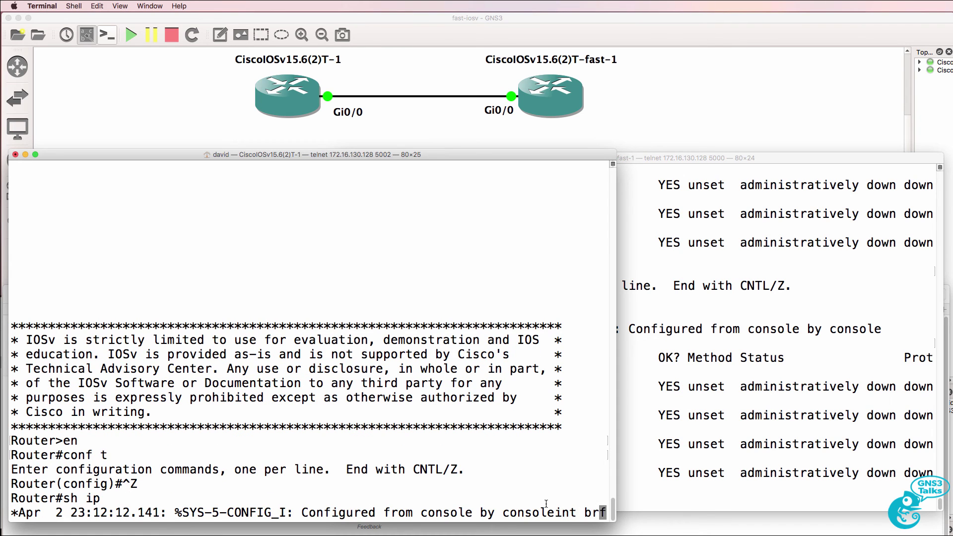
pyautogui.moveTo(555, 512); pyautogui.dragTo(601, 511)
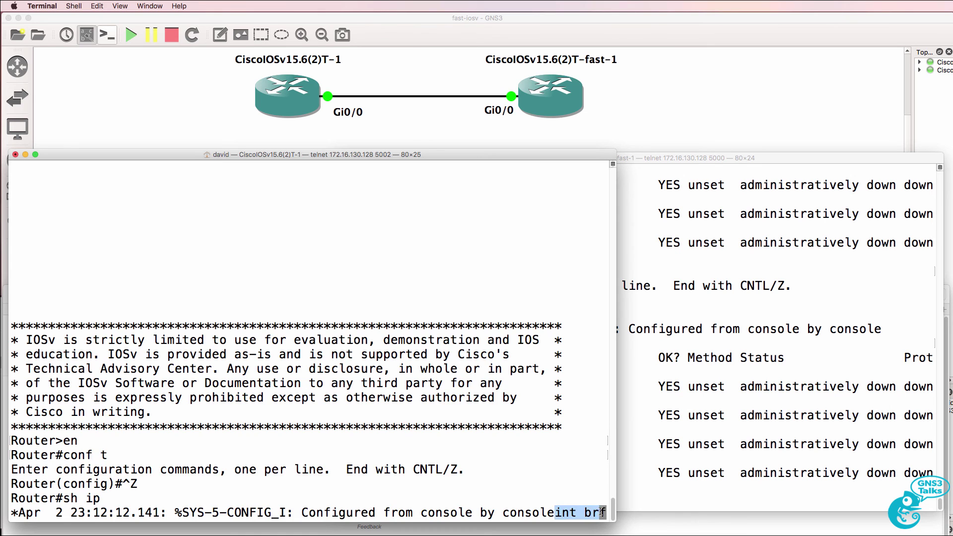
pyautogui.press('Tab')
pyautogui.press('Return')
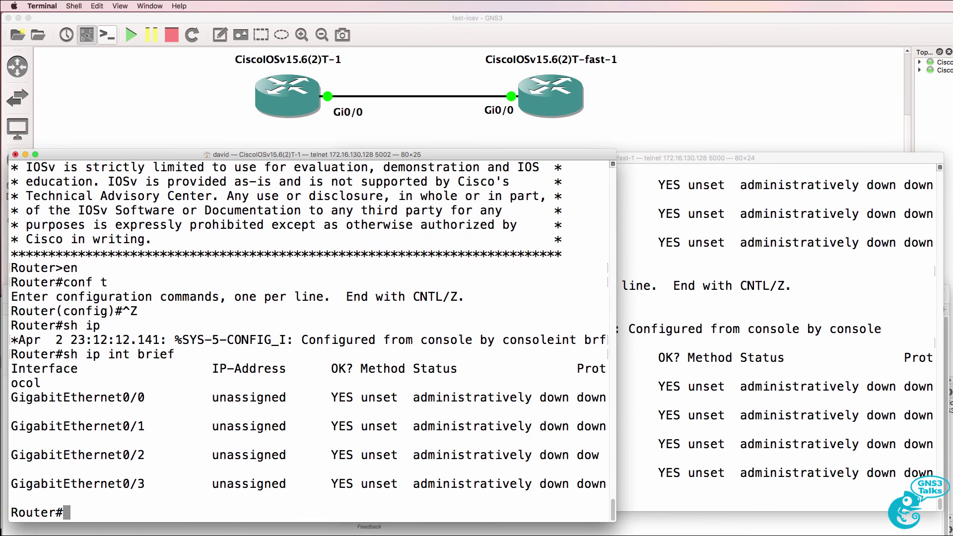
pyautogui.write('sh run | be con 0')
# - Compare both routers' 'sh run | be con 0' output, highlighting the fast router's extra console settings
pyautogui.press('Return')
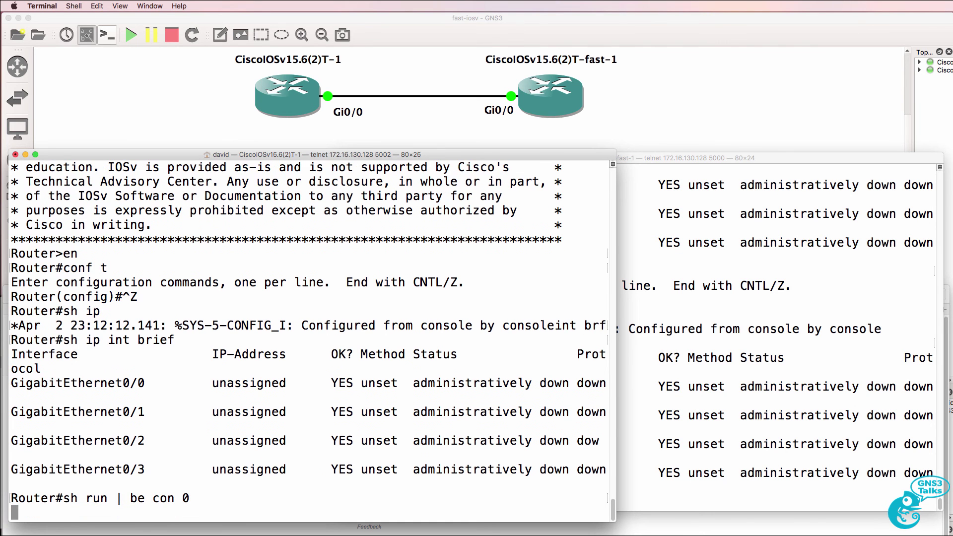
pyautogui.press('super+grave')
pyautogui.write('sh ru')
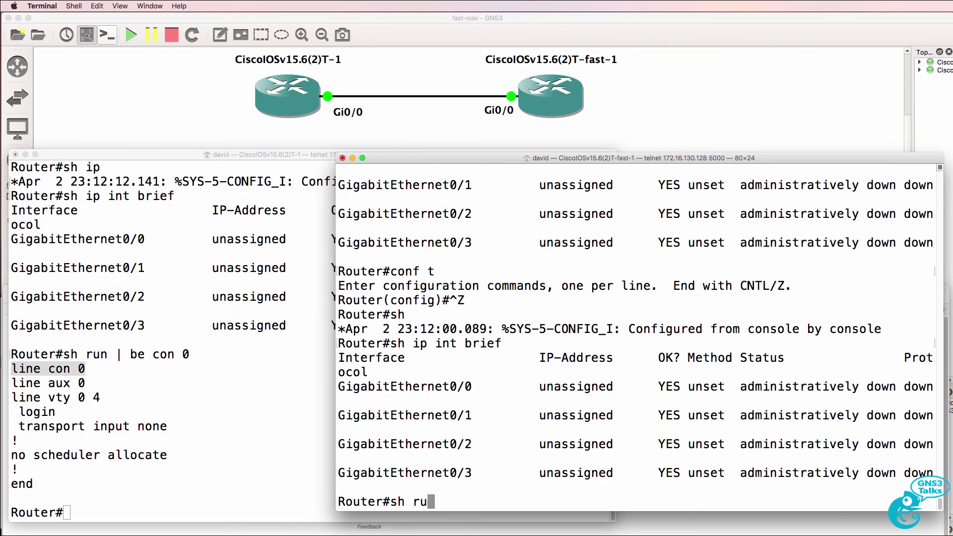
pyautogui.write('n | eb')
pyautogui.press('BackSpace')
pyautogui.press('BackSpace')
pyautogui.write('be con 0')
pyautogui.press('Return')
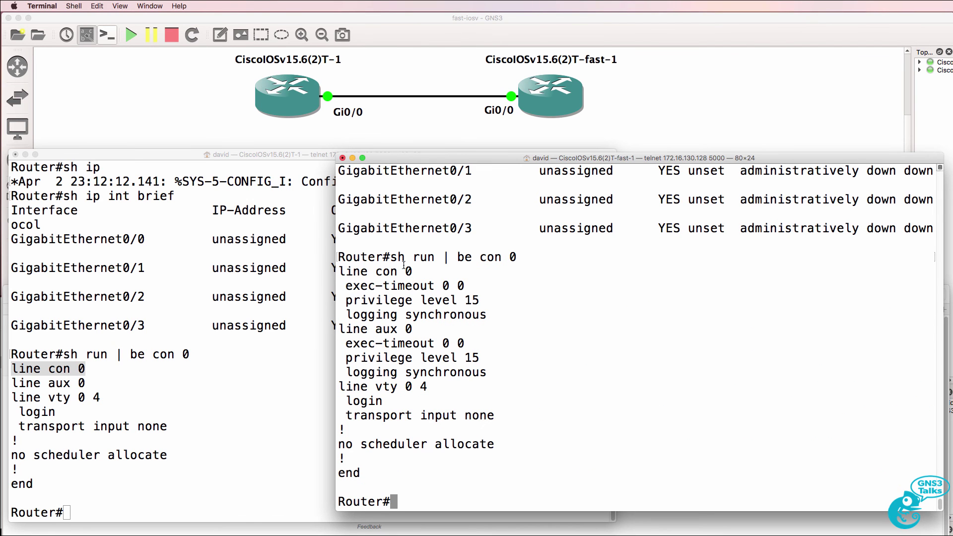
pyautogui.moveTo(343, 285); pyautogui.dragTo(558, 313)
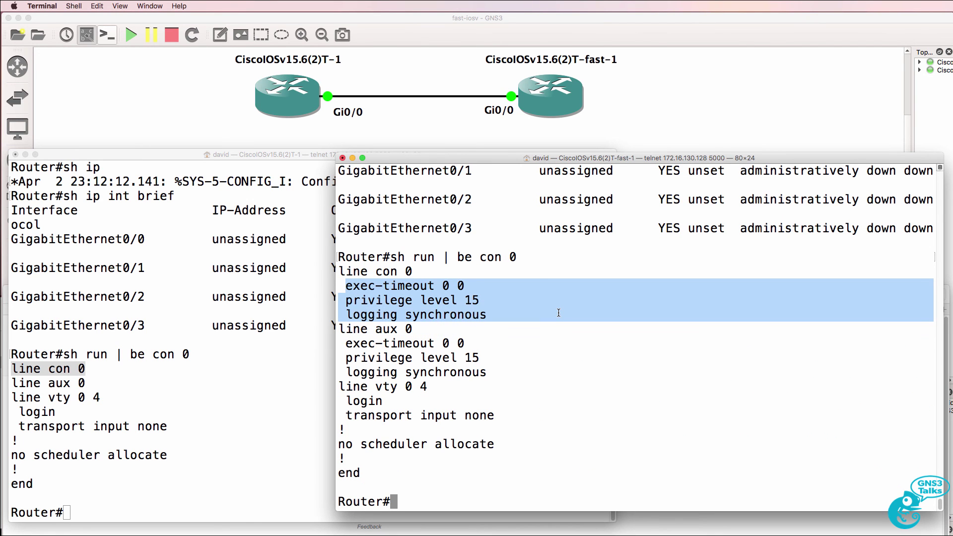
# - Filter the fast router's config with 'sh run | i domain' and highlight 'no ip domain lookup'
pyautogui.write('sh run | ')
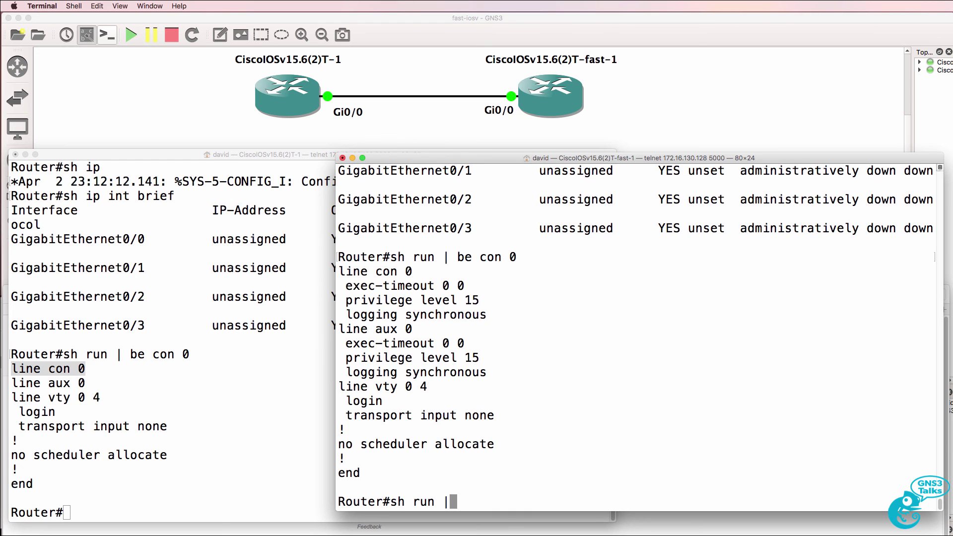
pyautogui.write('i domain')
pyautogui.press('Return')
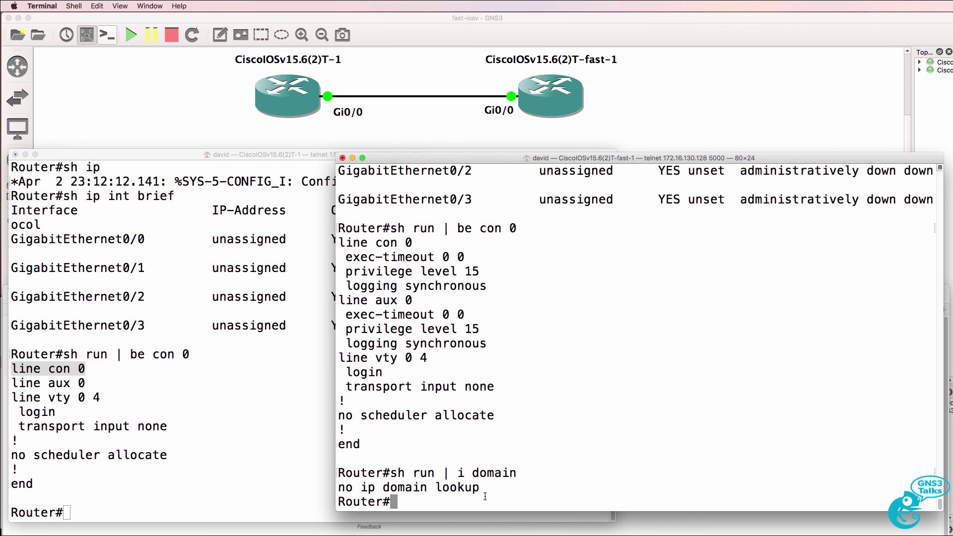
pyautogui.moveTo(483, 490); pyautogui.dragTo(322, 483)
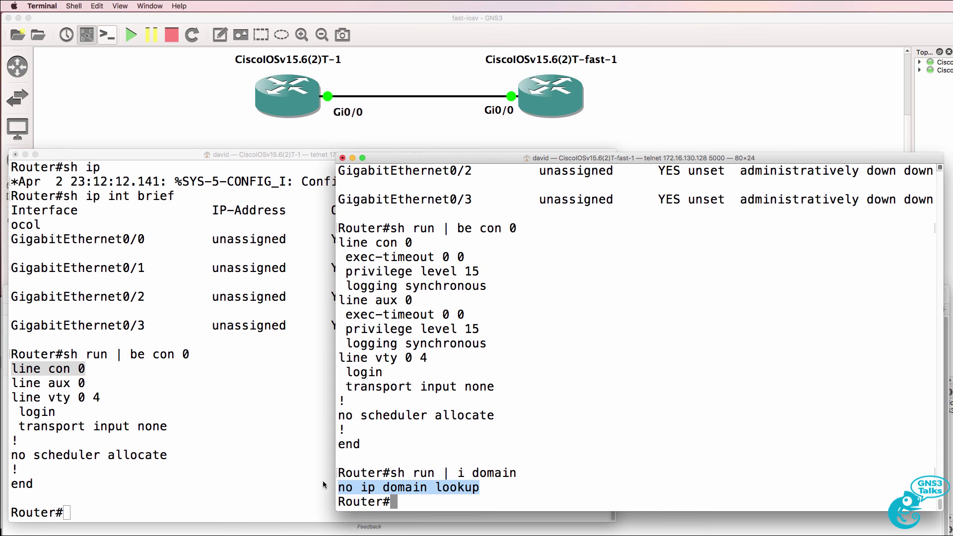
# - Enter mistyped 'ciscooo' on the fast router and 'ciscos' on the old router
pyautogui.write('ciscooo')
pyautogui.press('Return')
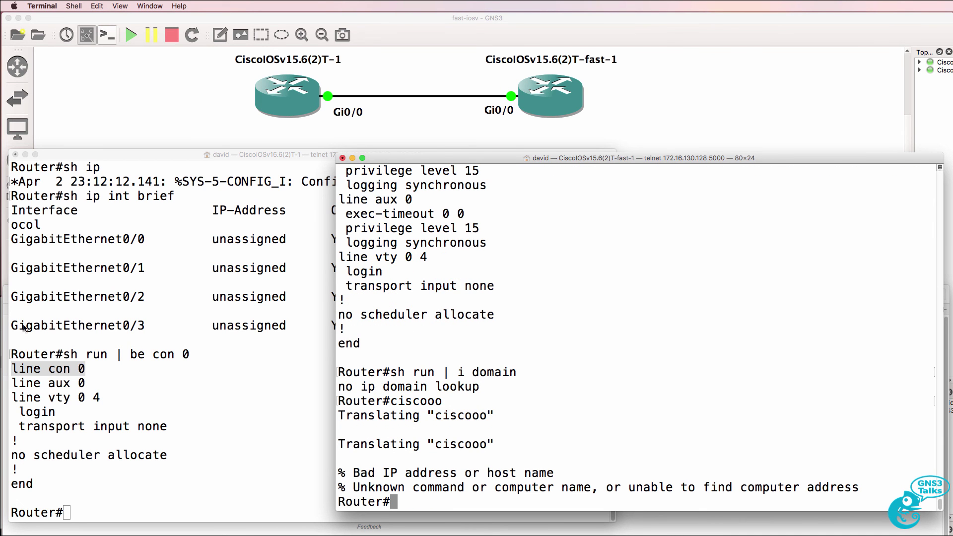
pyautogui.click(219, 429)
pyautogui.write('ciscos')
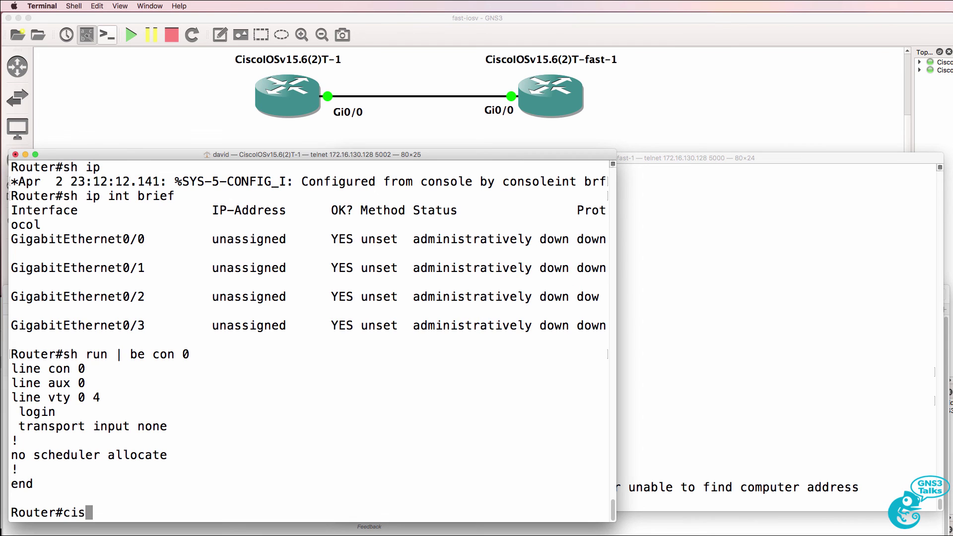
pyautogui.press('Return')
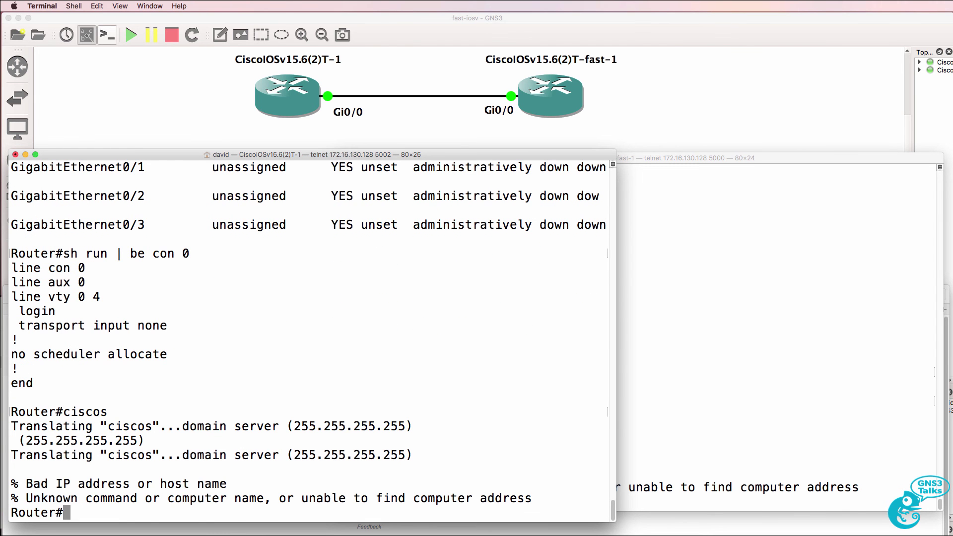
# - Highlight the old router's DNS lookup to 255.255.255.255 against the fast router's immediate failure
pyautogui.moveTo(111, 413); pyautogui.dragTo(251, 465)
pyautogui.click(830, 386)
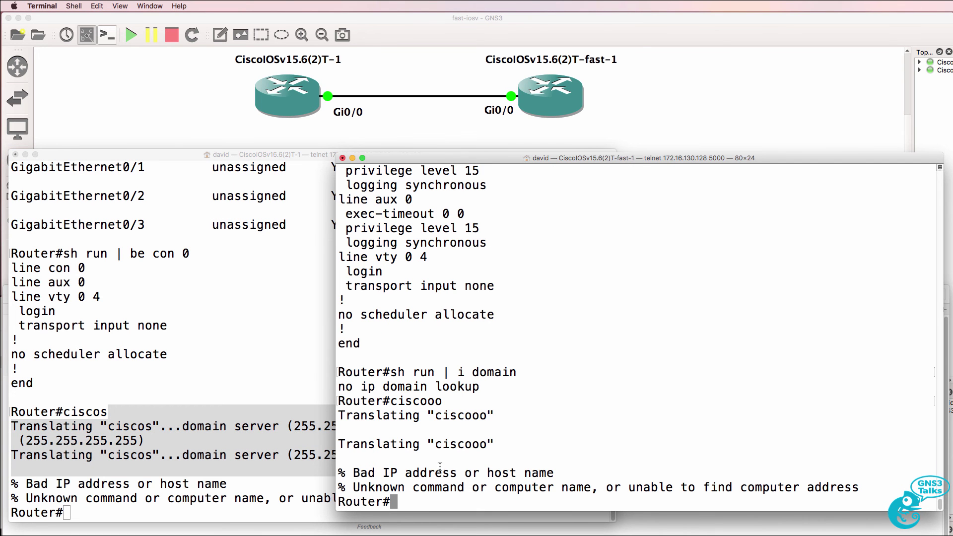
pyautogui.moveTo(343, 390); pyautogui.dragTo(356, 532)
pyautogui.click(272, 504)
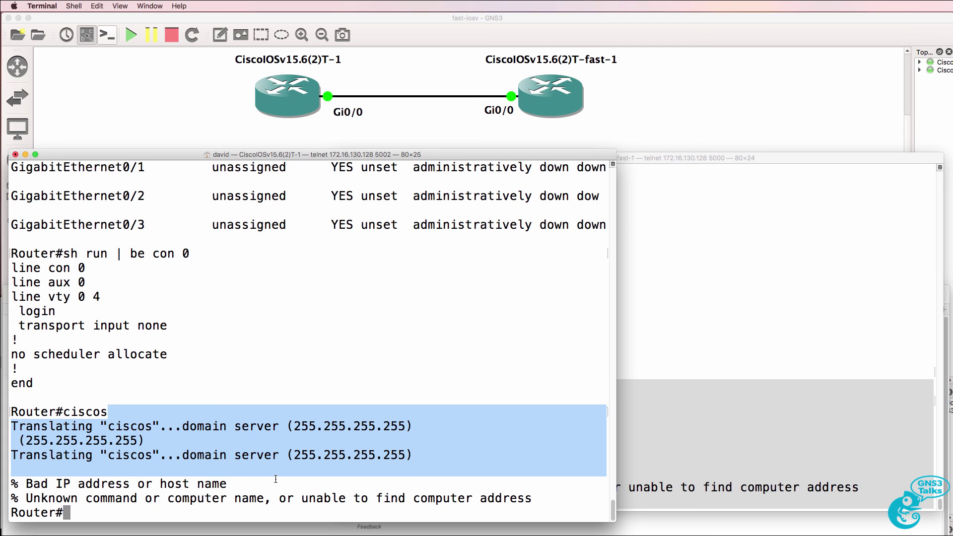
# - Run sh run on the old router and page through to the end
pyautogui.write('sh run')
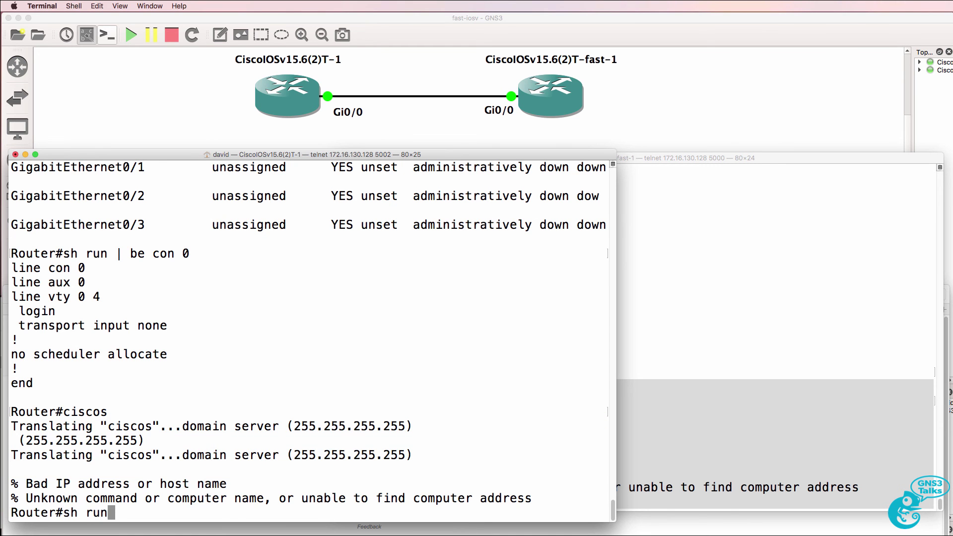
pyautogui.press('Return')
pyautogui.press('space')
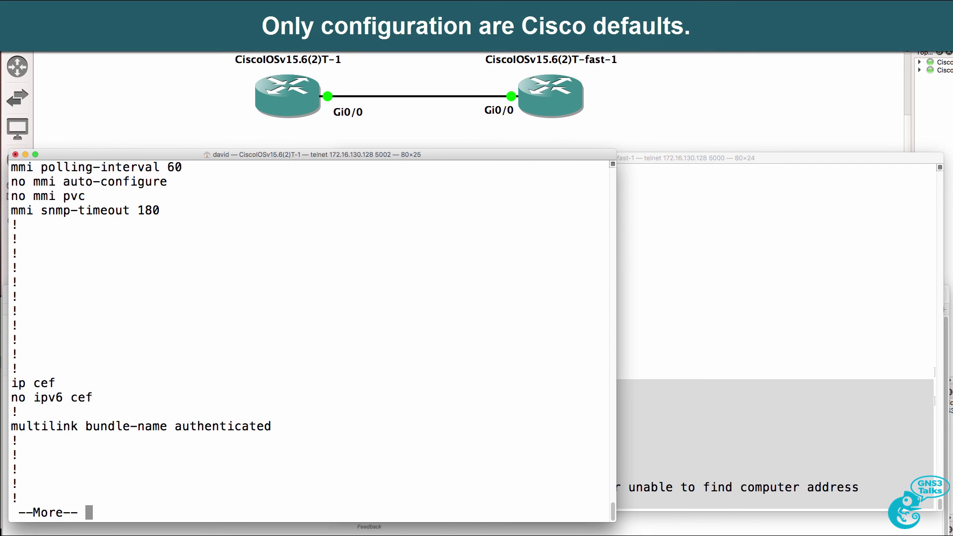
pyautogui.press('space')
pyautogui.press('space')
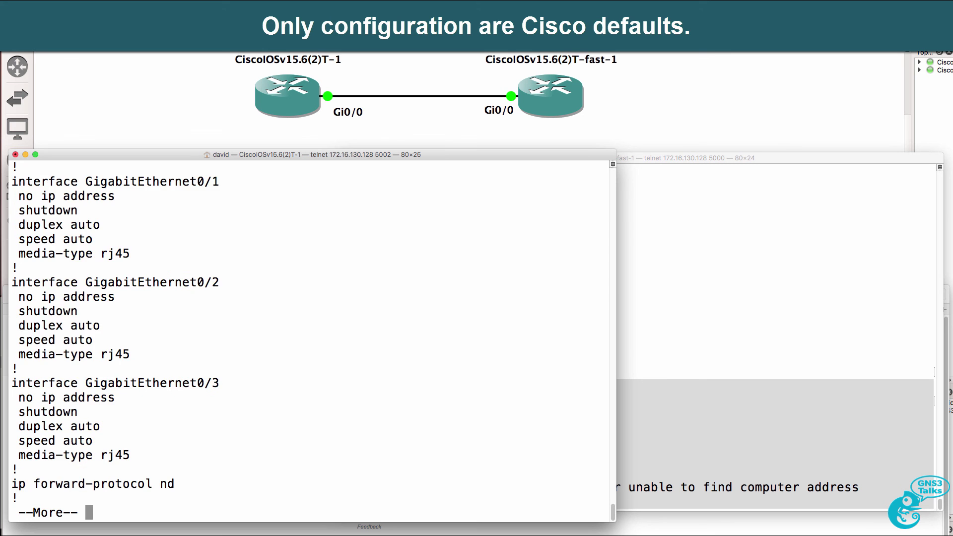
pyautogui.press('space')
pyautogui.press('space')
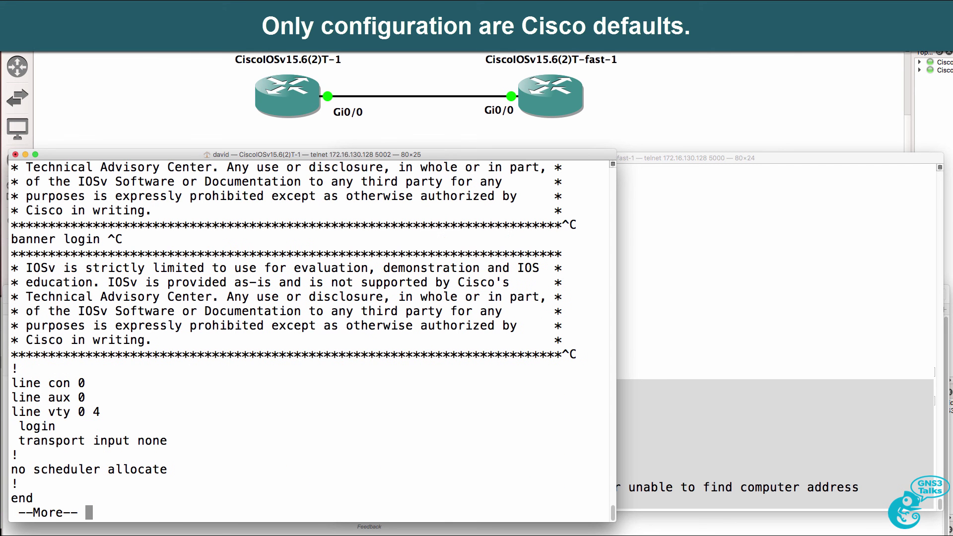
pyautogui.press('space')
# - Run sh run on the fast router and page through to its banners
pyautogui.click(637, 325)
pyautogui.press('Return')
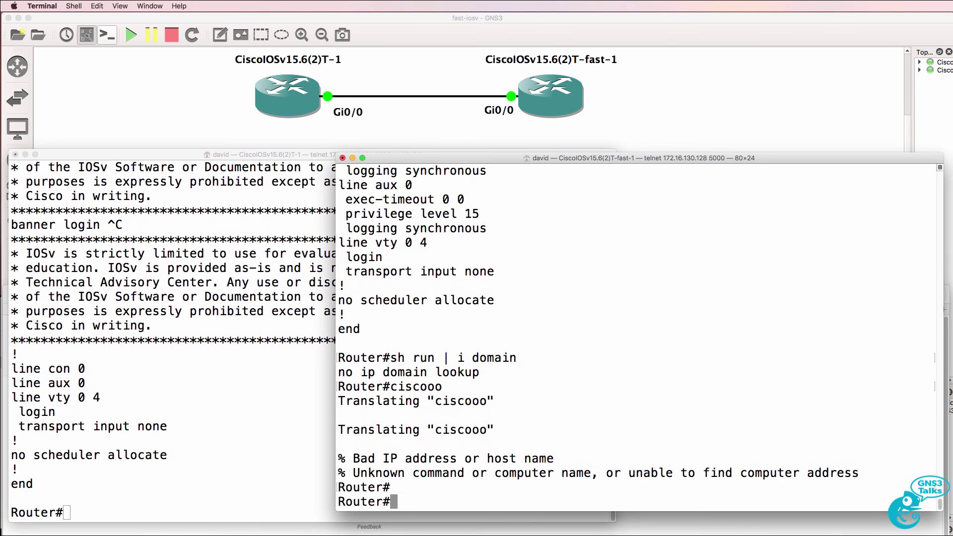
pyautogui.write('sh run')
pyautogui.press('Return')
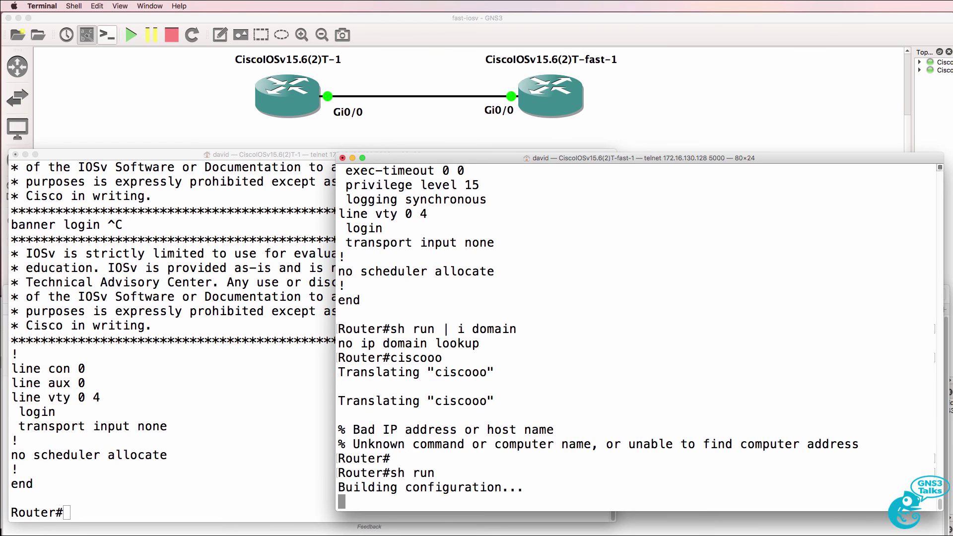
pyautogui.press('space')
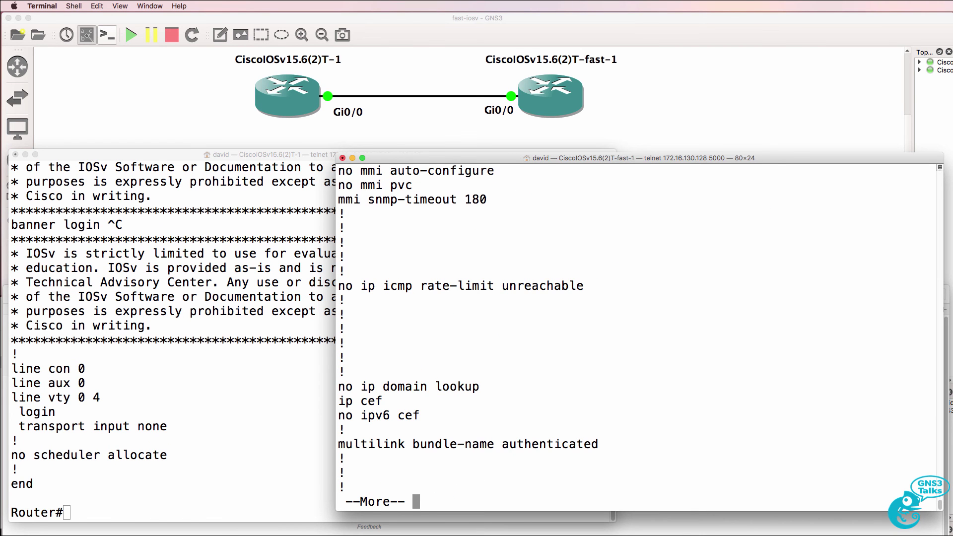
pyautogui.press('space')
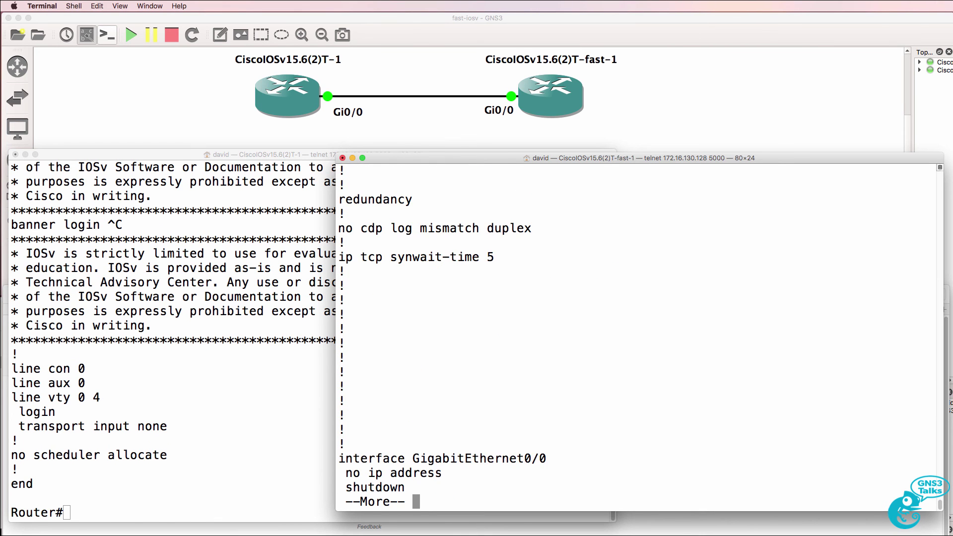
pyautogui.press('space')
pyautogui.press('space')
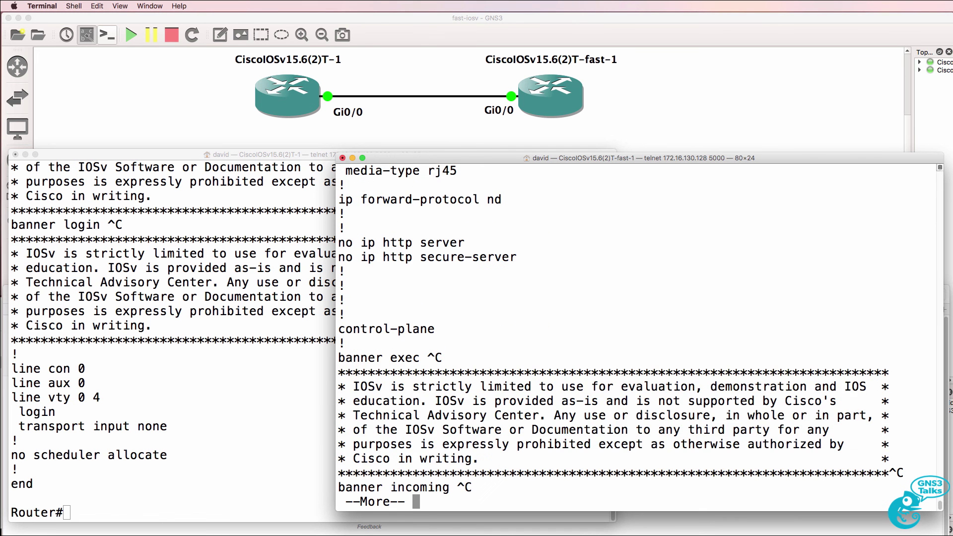
pyautogui.press('space')
pyautogui.press('space')
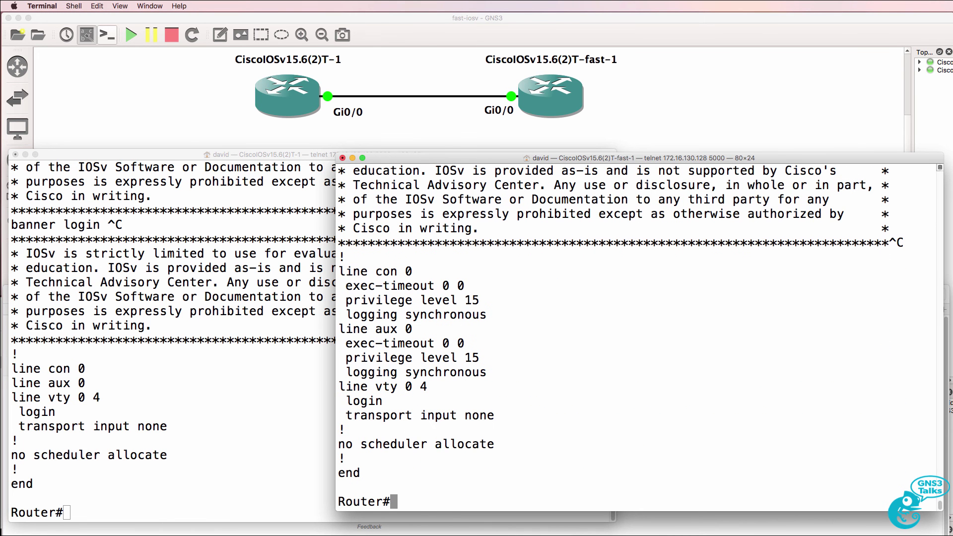